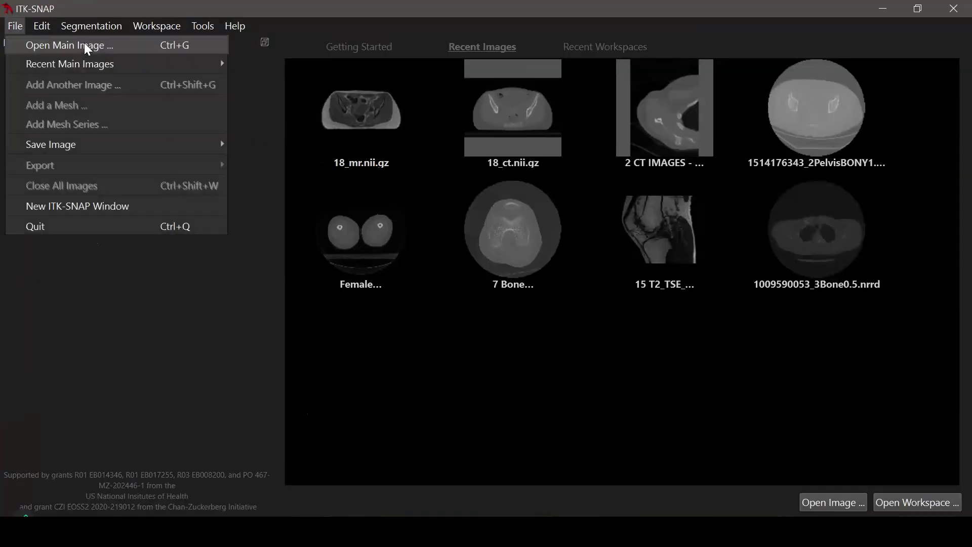
Load '2 CT IMAGES - RESEARCH-Shoulder_Rt.nrrd' from Labs/2_MS_Segmentation/Medical Images/Shoulder as main image and maximize the window.
{"action": "left_click", "coordinate": [84, 43]}
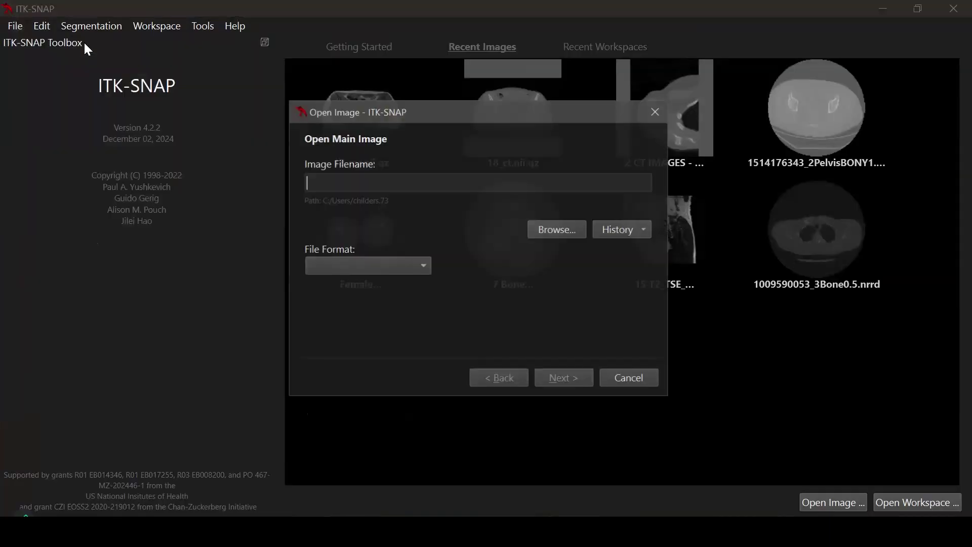
{"action": "left_click", "coordinate": [565, 229]}
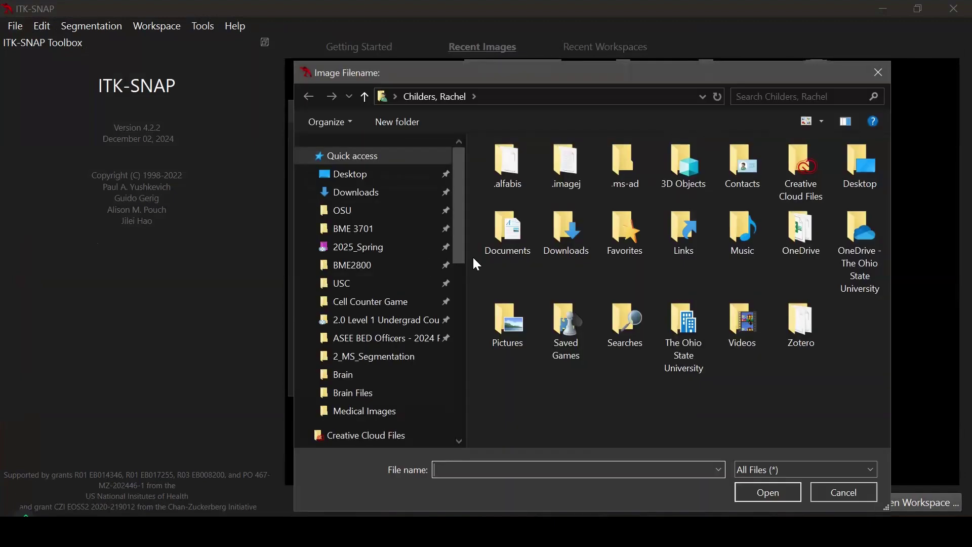
{"action": "left_click", "coordinate": [365, 247]}
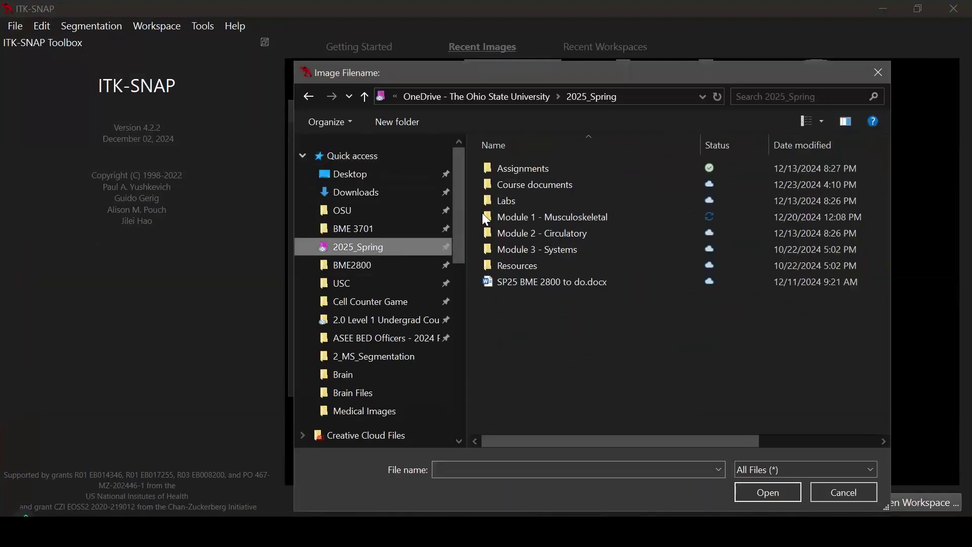
{"action": "double_click", "coordinate": [528, 203]}
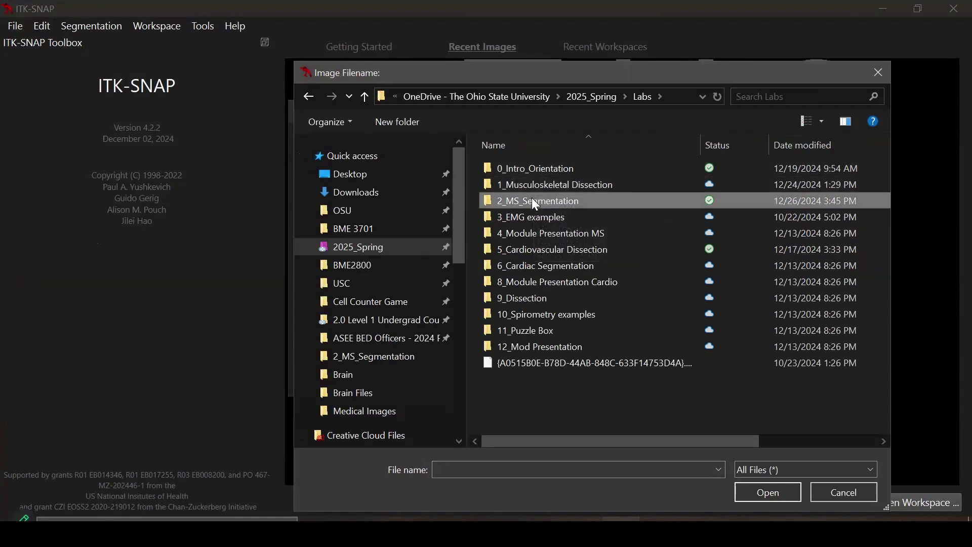
{"action": "double_click", "coordinate": [531, 198]}
{"action": "double_click", "coordinate": [536, 169]}
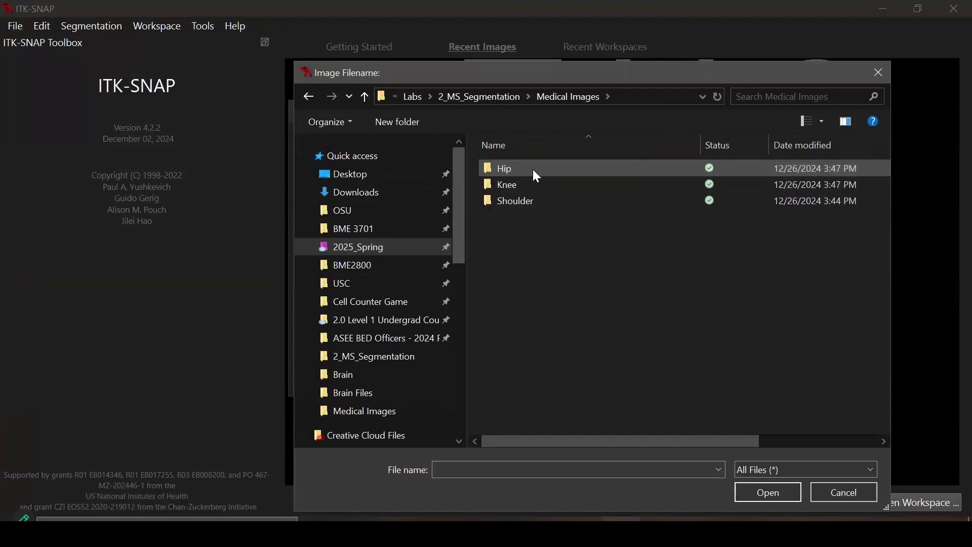
{"action": "double_click", "coordinate": [527, 201]}
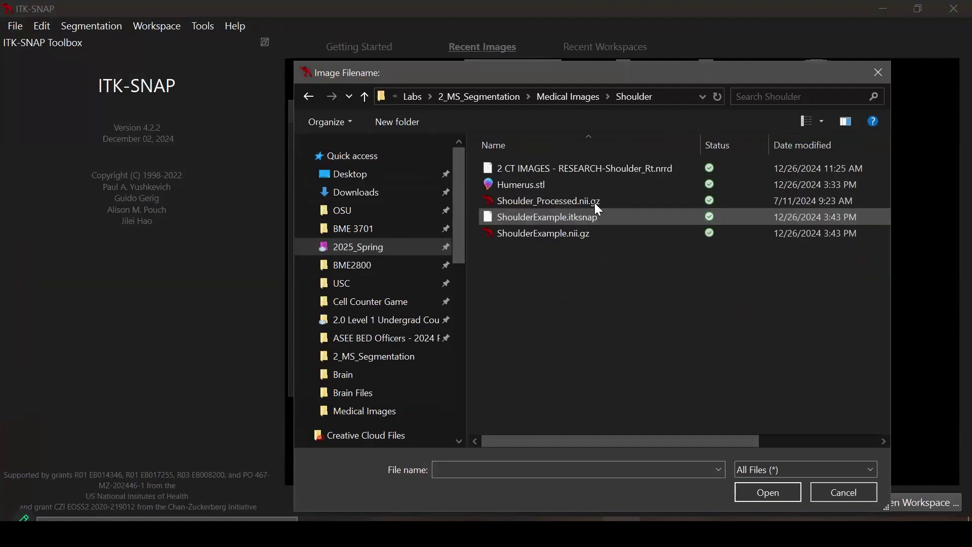
{"action": "left_click", "coordinate": [610, 168]}
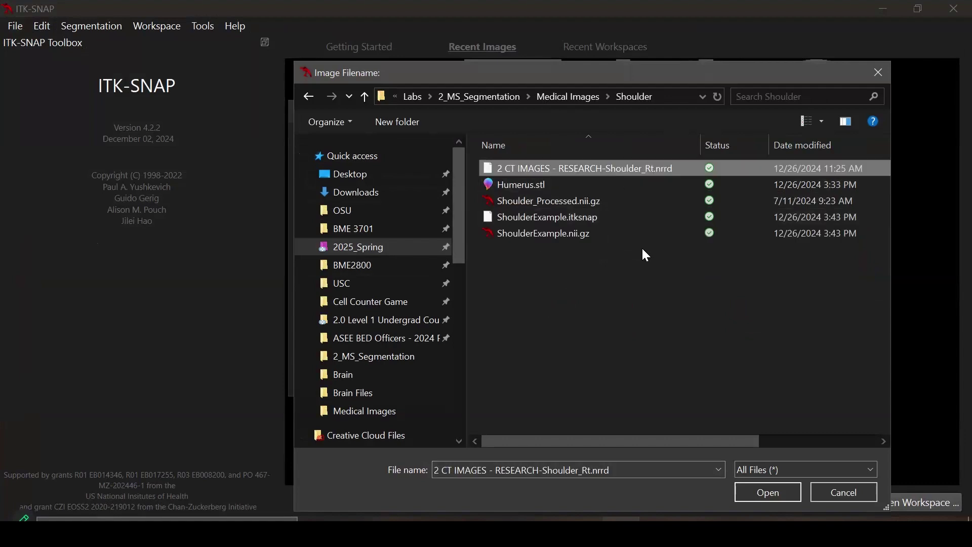
{"action": "left_click", "coordinate": [759, 489]}
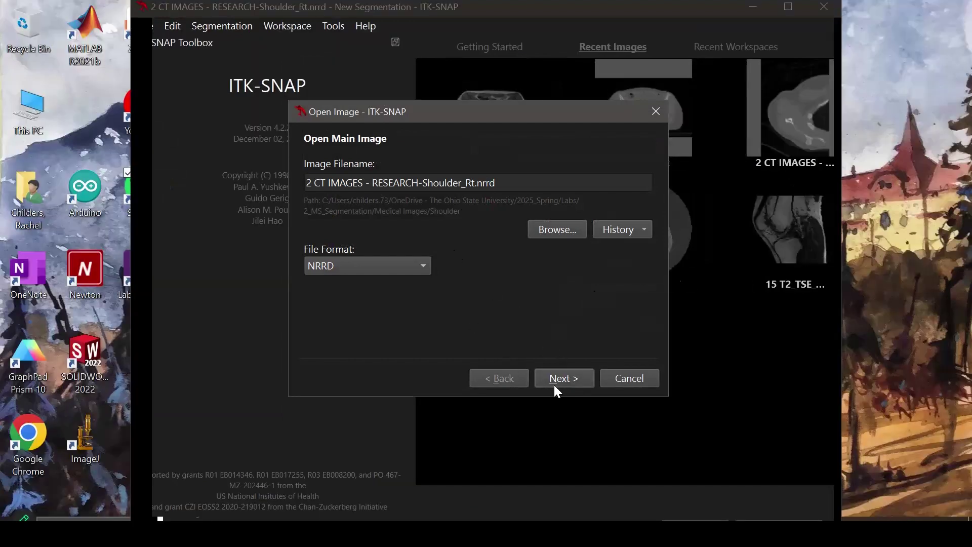
{"action": "left_click", "coordinate": [557, 380]}
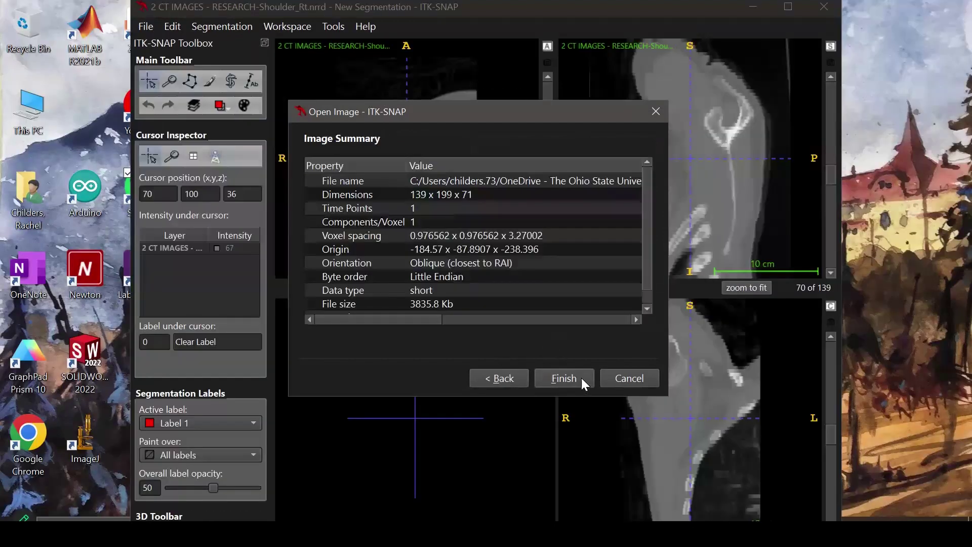
{"action": "left_click", "coordinate": [581, 378]}
{"action": "left_click", "coordinate": [784, 7]}
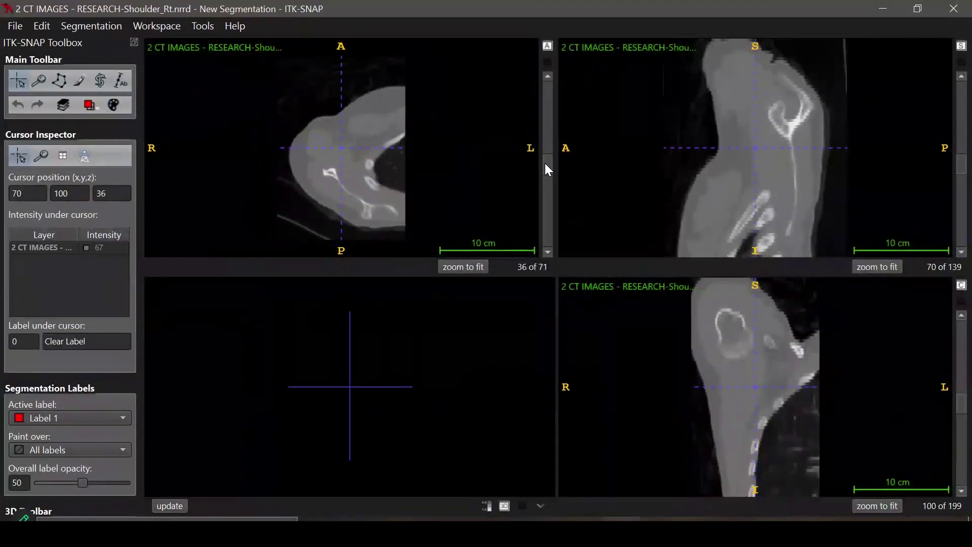
Scroll through the axial, sagittal and coronal slices and enlarge the axial view at slice 66.
{"action": "left_click_drag", "start_coordinate": [548, 168], "coordinate": [544, 227]}
{"action": "left_click_drag", "start_coordinate": [947, 162], "coordinate": [948, 245]}
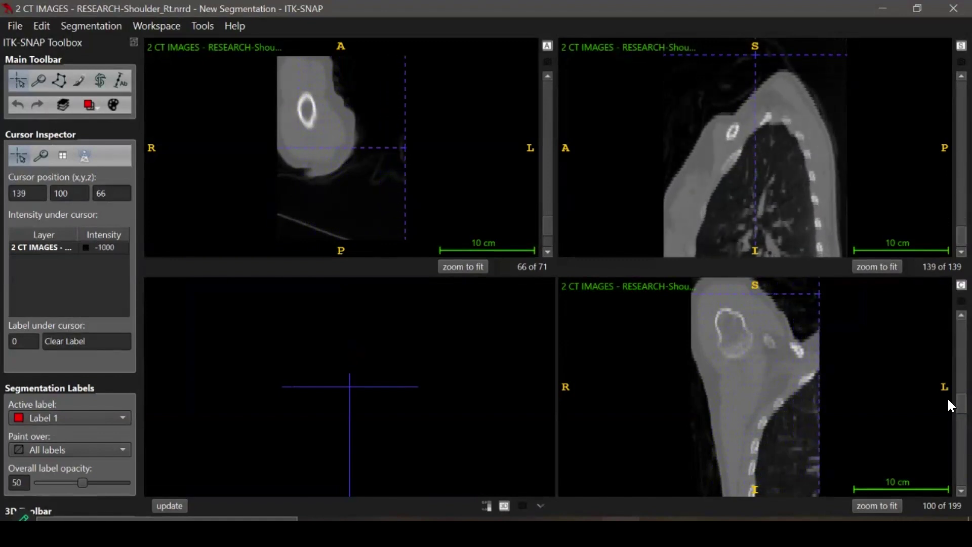
{"action": "mouse_move", "coordinate": [947, 397]}
{"action": "left_mouse_down"}
{"action": "mouse_move", "coordinate": [947, 449]}
{"action": "mouse_move", "coordinate": [947, 361]}
{"action": "mouse_move", "coordinate": [946, 435]}
{"action": "mouse_move", "coordinate": [948, 392]}
{"action": "left_mouse_up"}
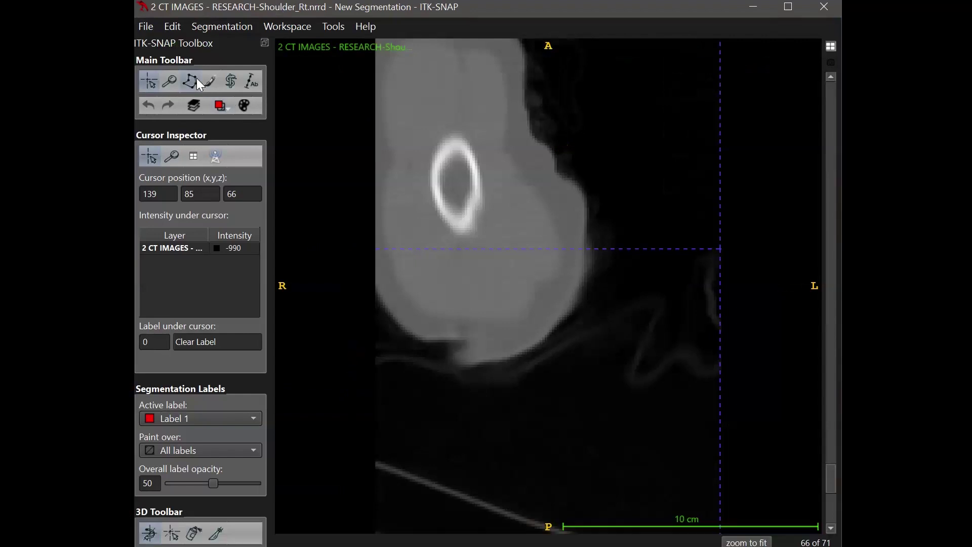
Select the polygon tool with Label 1 active and rename Label 1 to Humerus.
{"action": "left_click", "coordinate": [192, 80]}
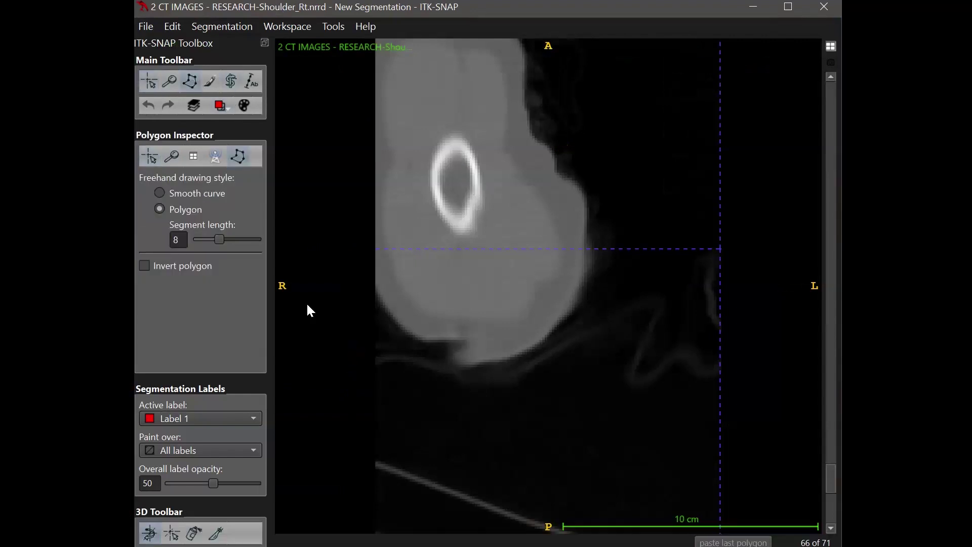
{"action": "left_click", "coordinate": [252, 418]}
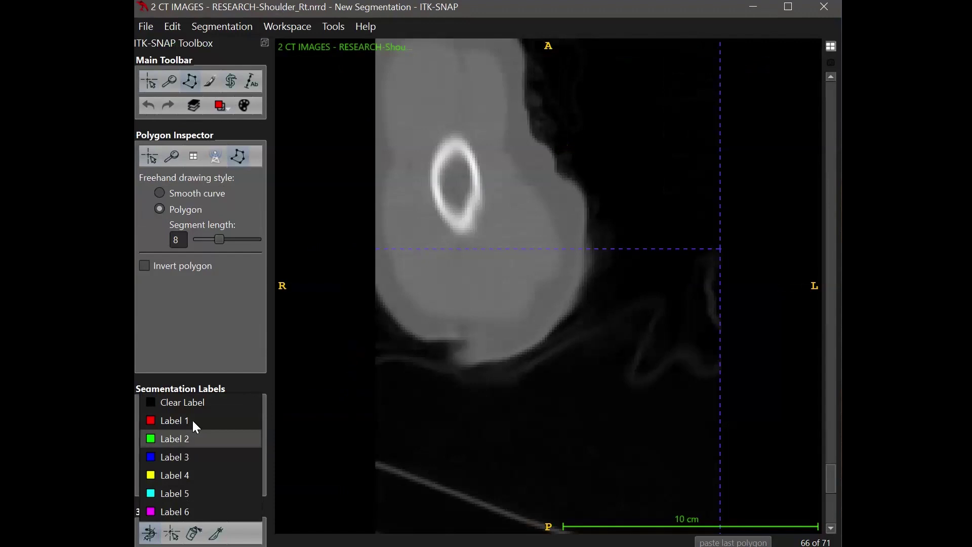
{"action": "left_click", "coordinate": [227, 325]}
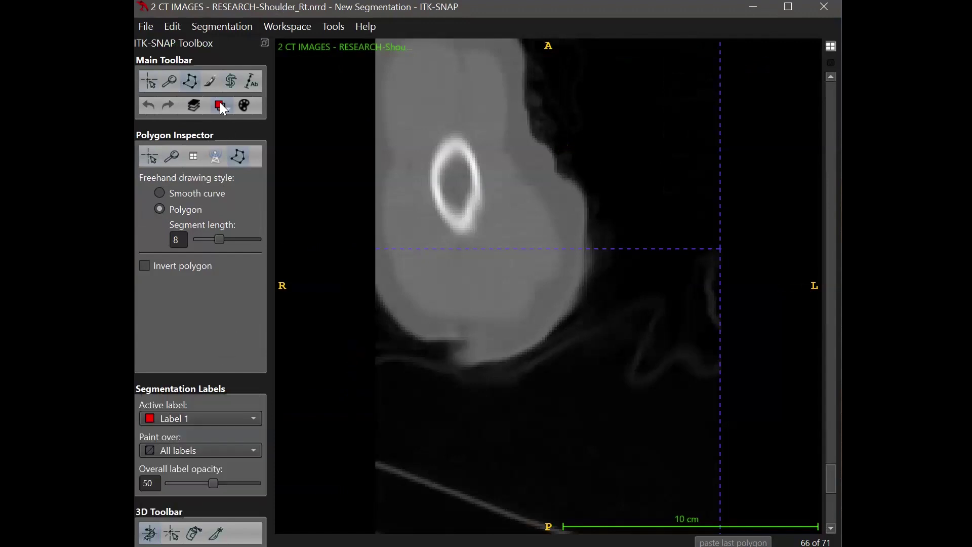
{"action": "key", "text": "ctrl+l"}
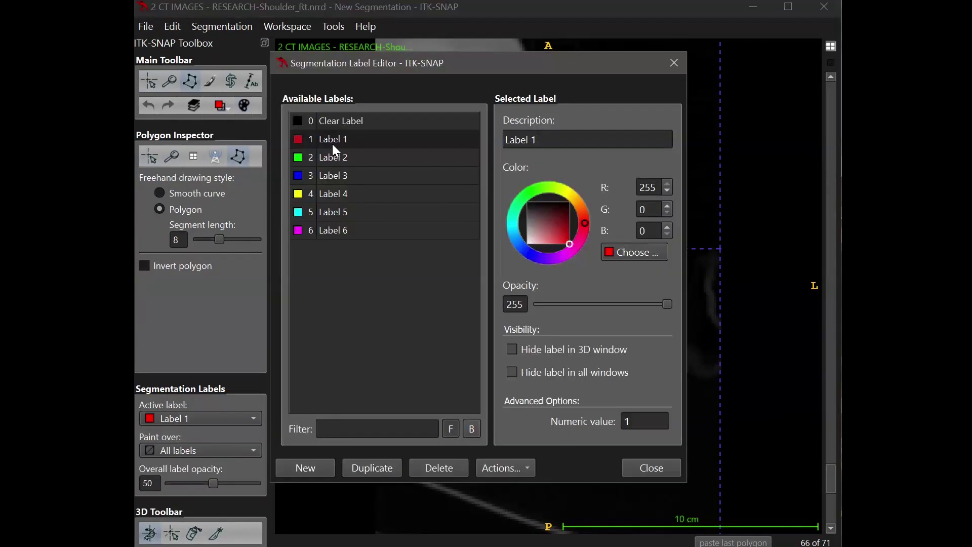
{"action": "left_click", "coordinate": [432, 146]}
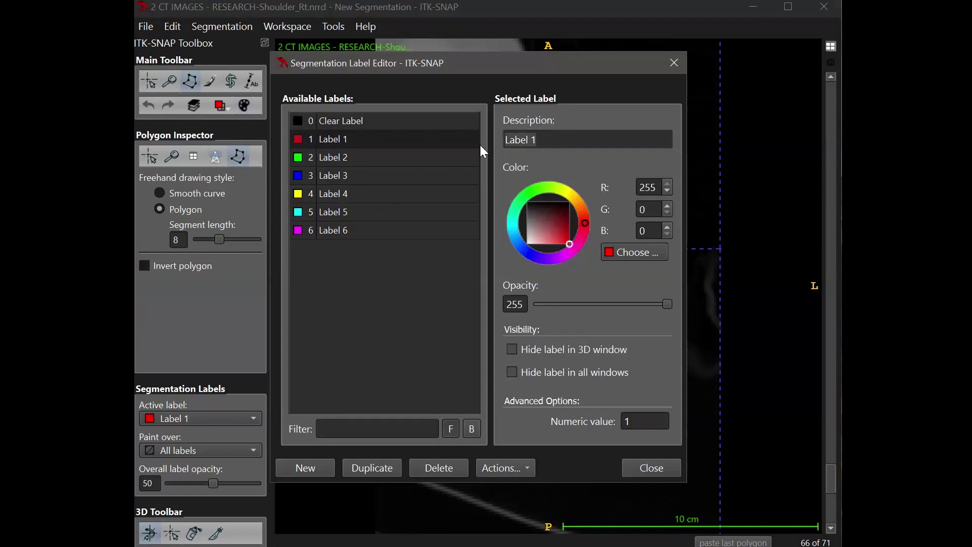
{"action": "type", "text": "Humerus"}
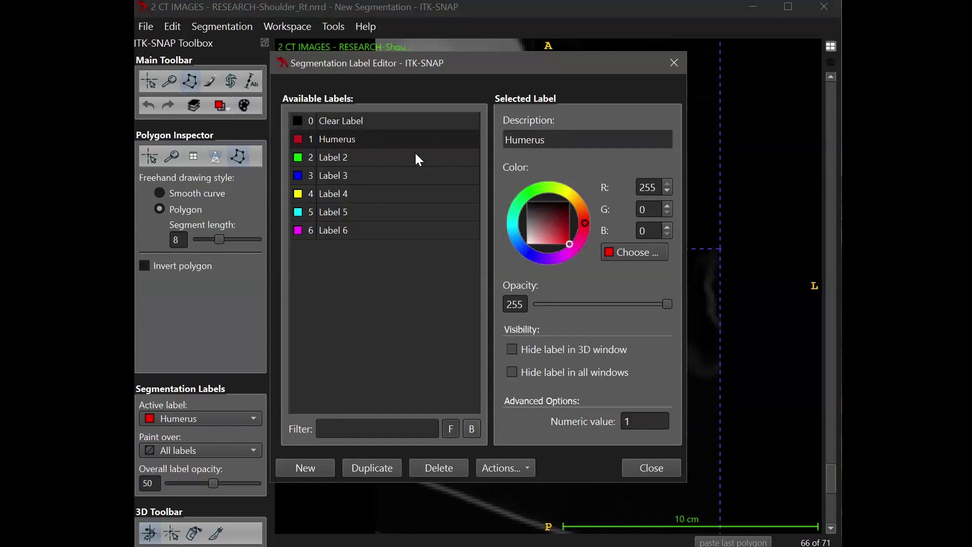
Rename labels 2–4 to Marrow, Scapula and Surrounding Tissue, then close the label editor.
{"action": "left_click", "coordinate": [362, 158]}
{"action": "key", "text": "Tab"}
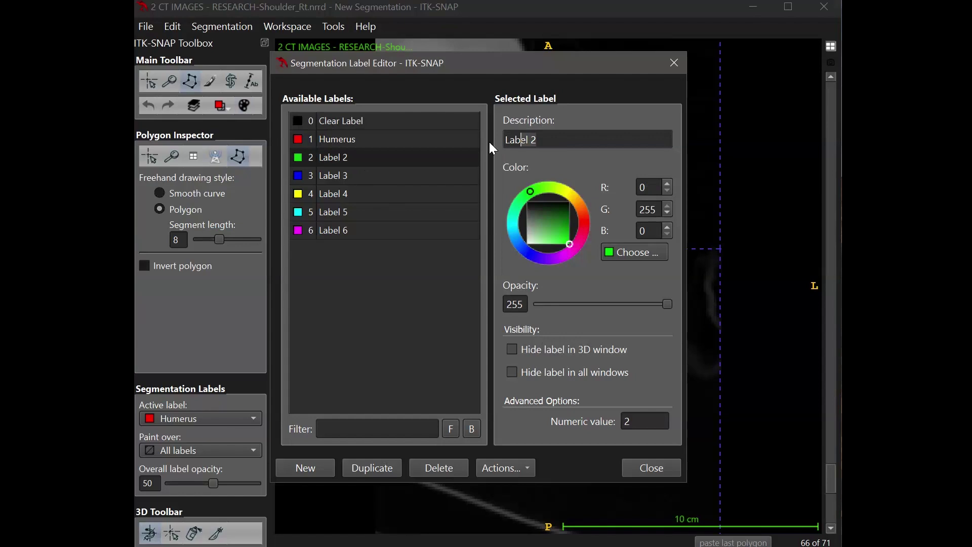
{"action": "type", "text": "Marrow"}
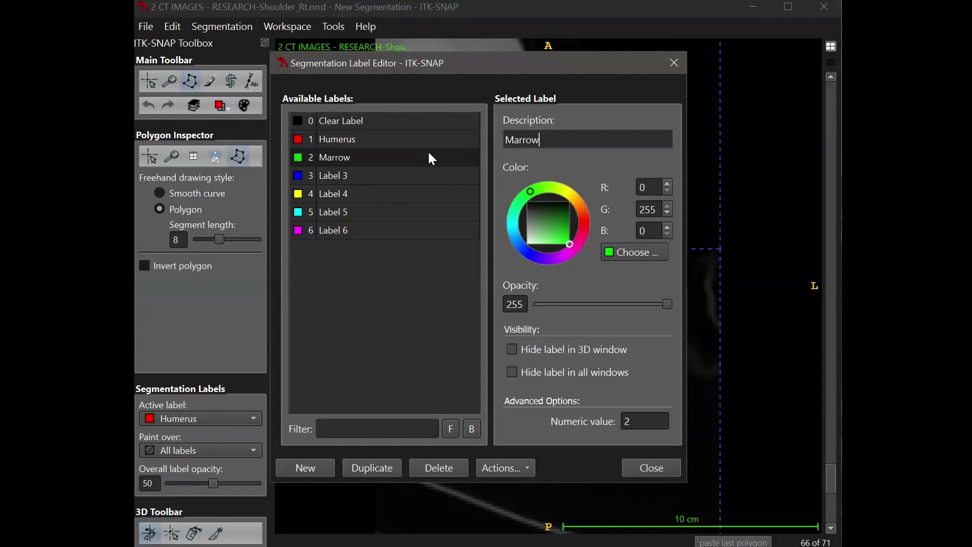
{"action": "left_click", "coordinate": [385, 177]}
{"action": "key", "text": "Tab"}
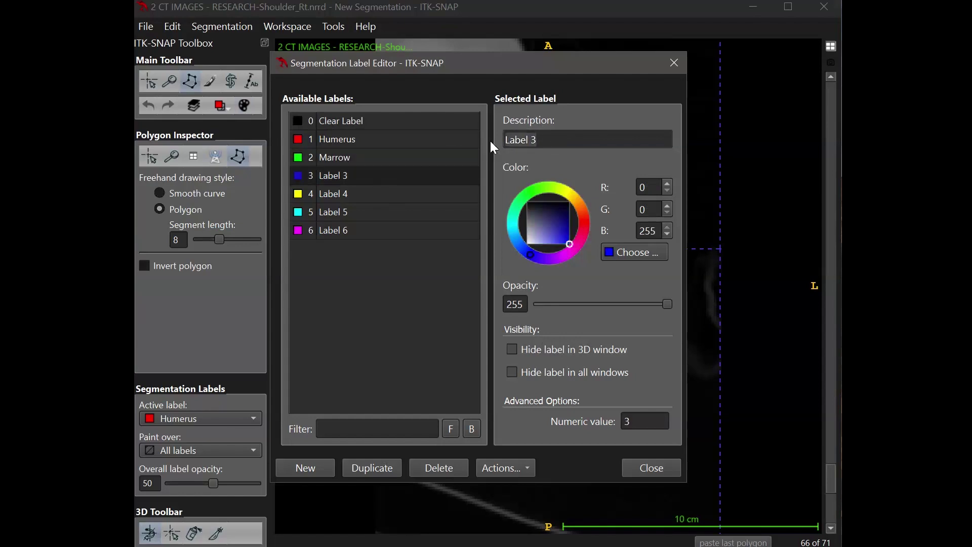
{"action": "type", "text": "Scapula"}
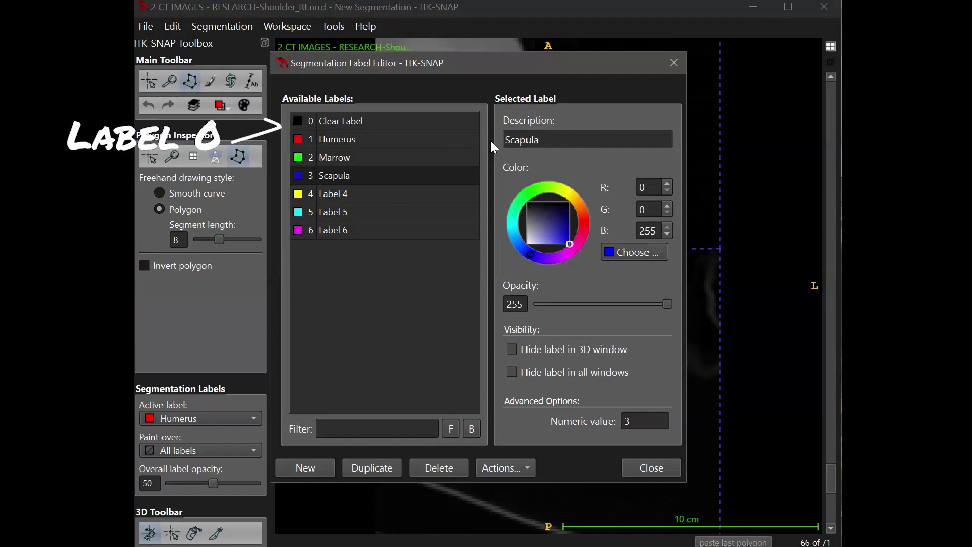
{"action": "key", "text": "shift+Tab"}
{"action": "key", "text": "Down"}
{"action": "key", "text": "Tab"}
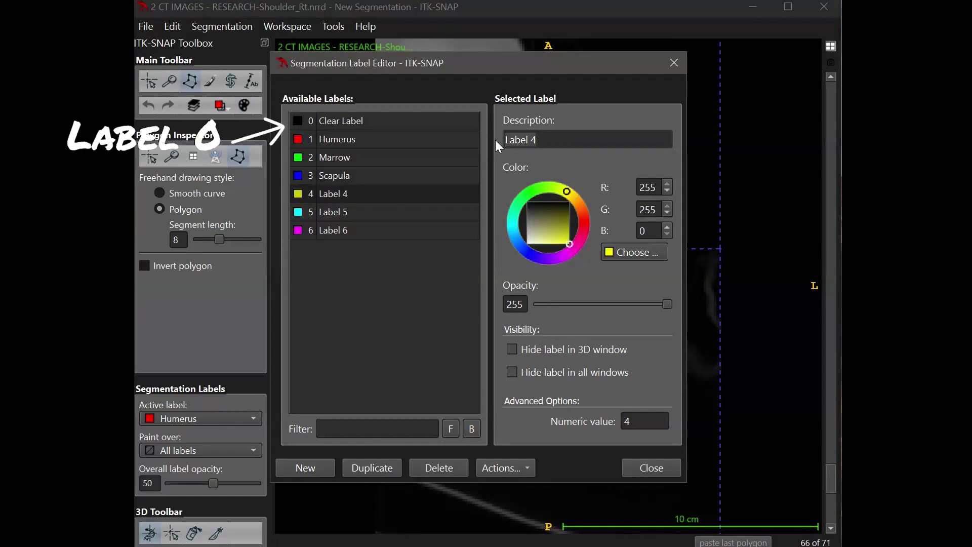
{"action": "type", "text": "Surrounding Tissue"}
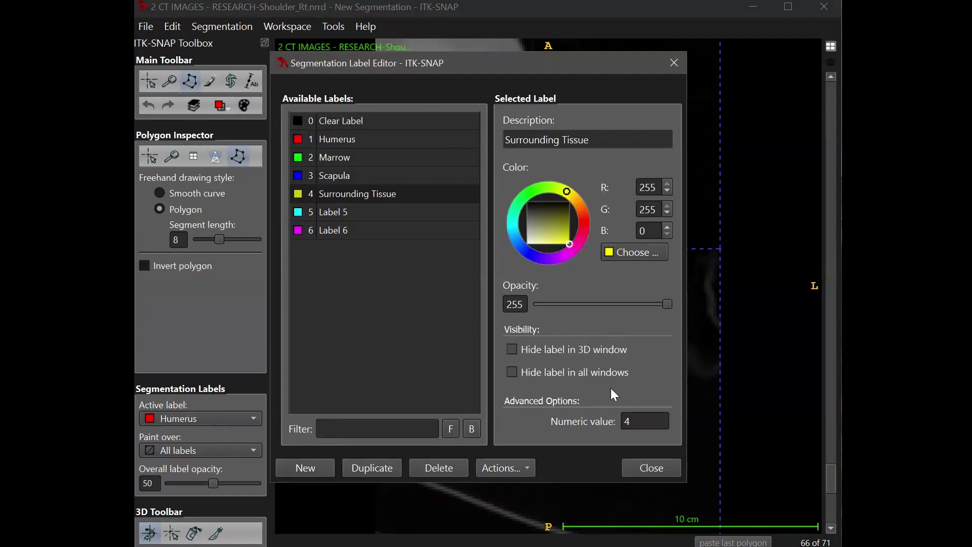
{"action": "left_click", "coordinate": [638, 467]}
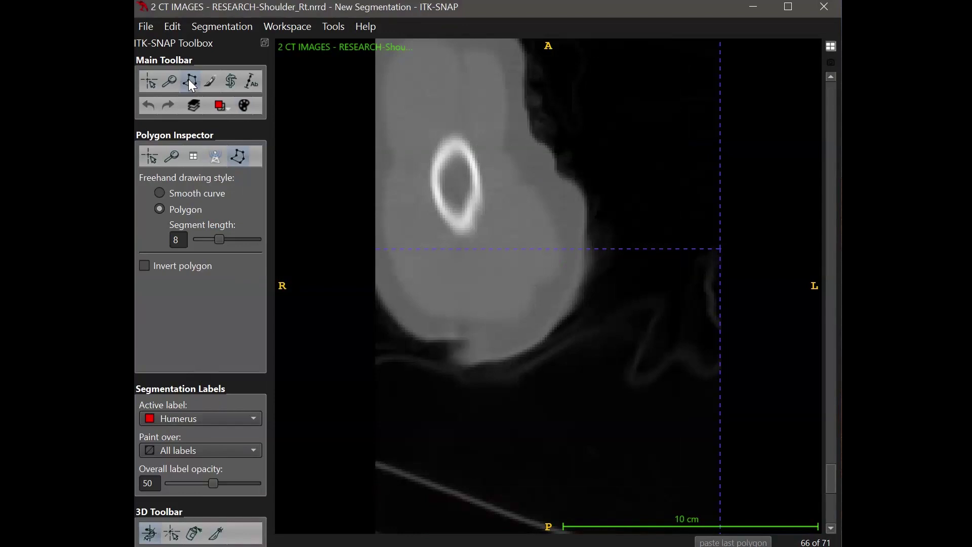
Draw a closed Humerus polygon around the humerus cross-section on slice 66.
{"action": "left_click", "coordinate": [452, 133]}
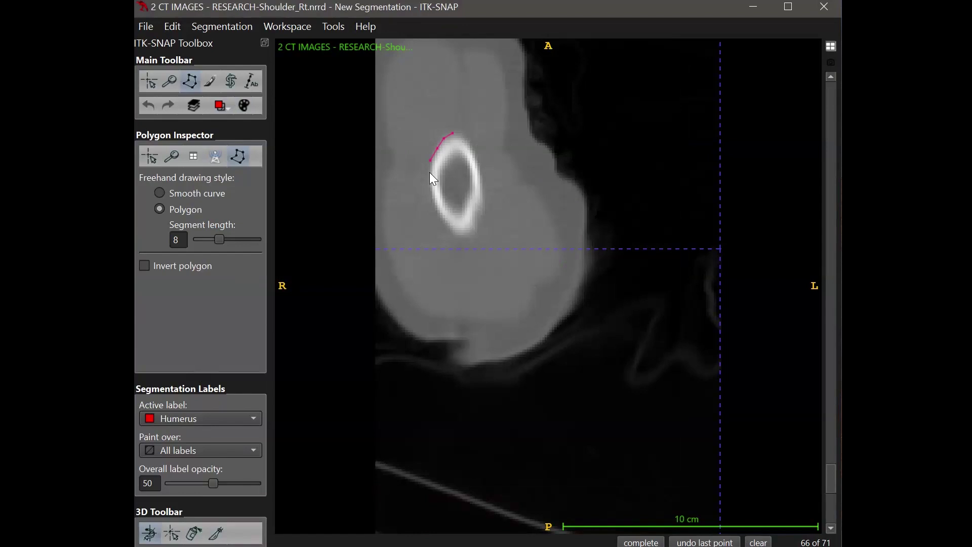
{"action": "left_click", "coordinate": [433, 199]}
{"action": "left_click", "coordinate": [438, 213]}
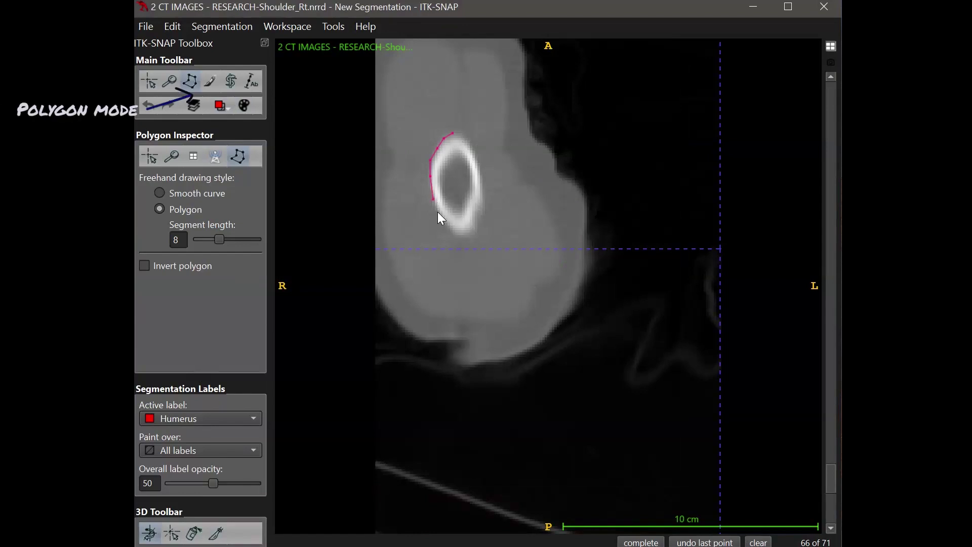
{"action": "left_click", "coordinate": [478, 214]}
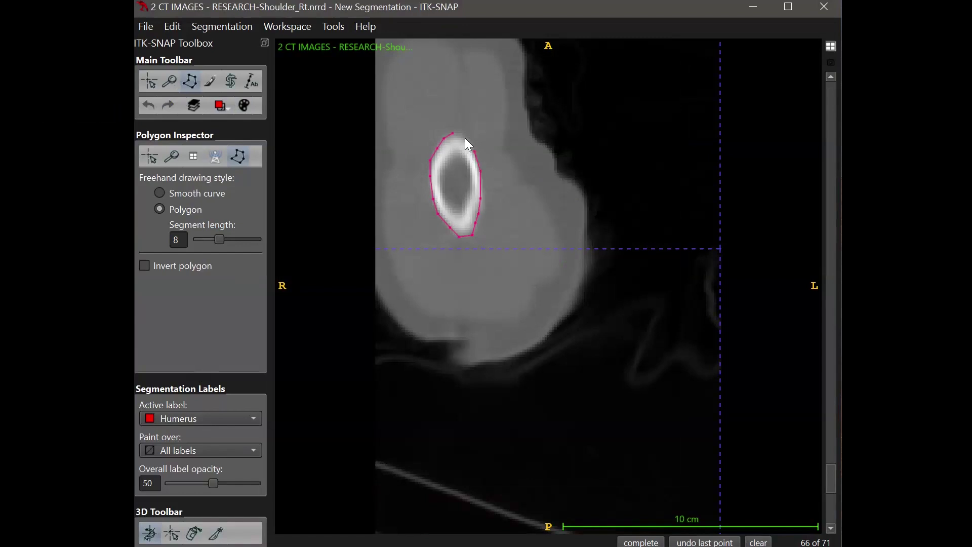
{"action": "left_click", "coordinate": [452, 132]}
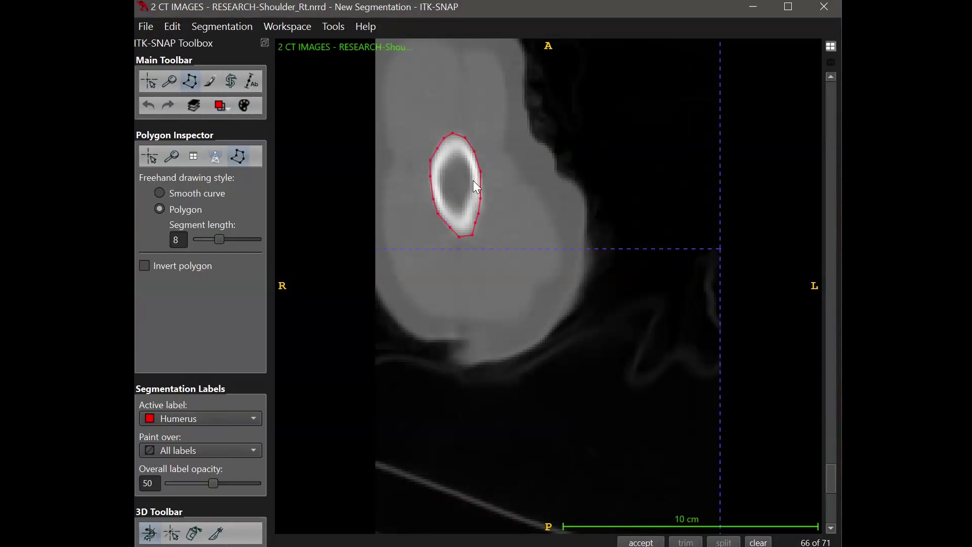
{"action": "left_click", "coordinate": [477, 213]}
Accept the humerus fill, then outline and fill the marrow cavity with the green Marrow label.
{"action": "key", "text": "Return"}
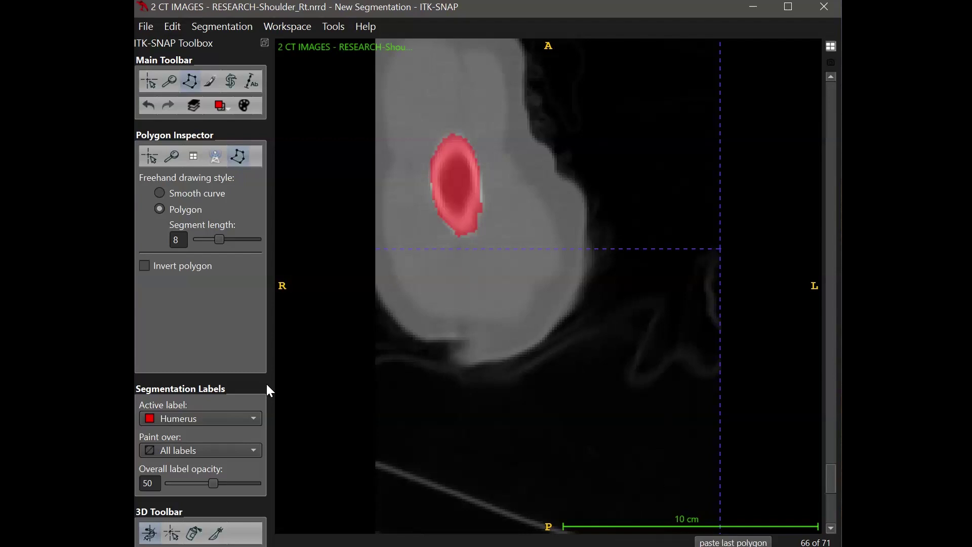
{"action": "left_click", "coordinate": [253, 419]}
{"action": "left_click", "coordinate": [190, 457]}
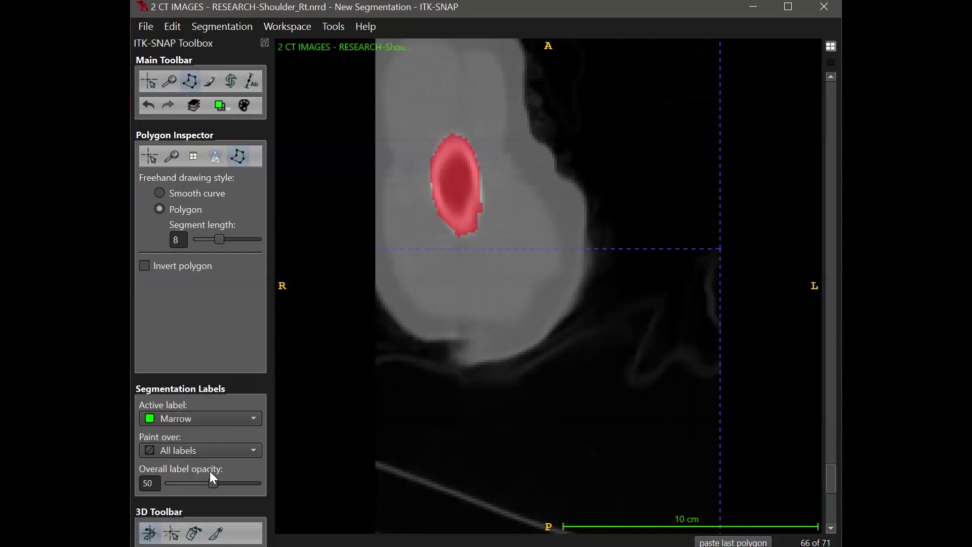
{"action": "left_click", "coordinate": [455, 152]}
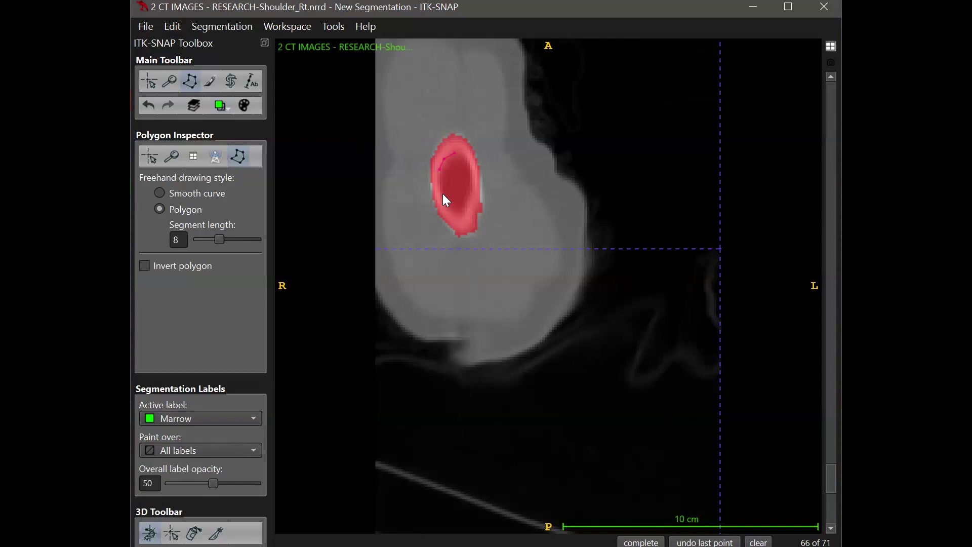
{"action": "left_click", "coordinate": [455, 153]}
{"action": "left_click", "coordinate": [470, 193]}
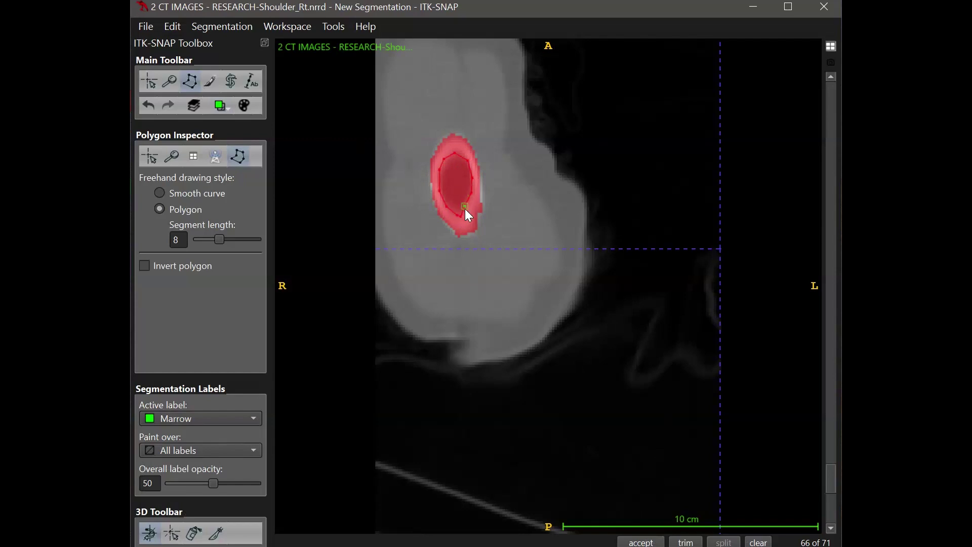
{"action": "left_click_drag", "start_coordinate": [463, 217], "coordinate": [462, 218]}
{"action": "key", "text": "Return"}
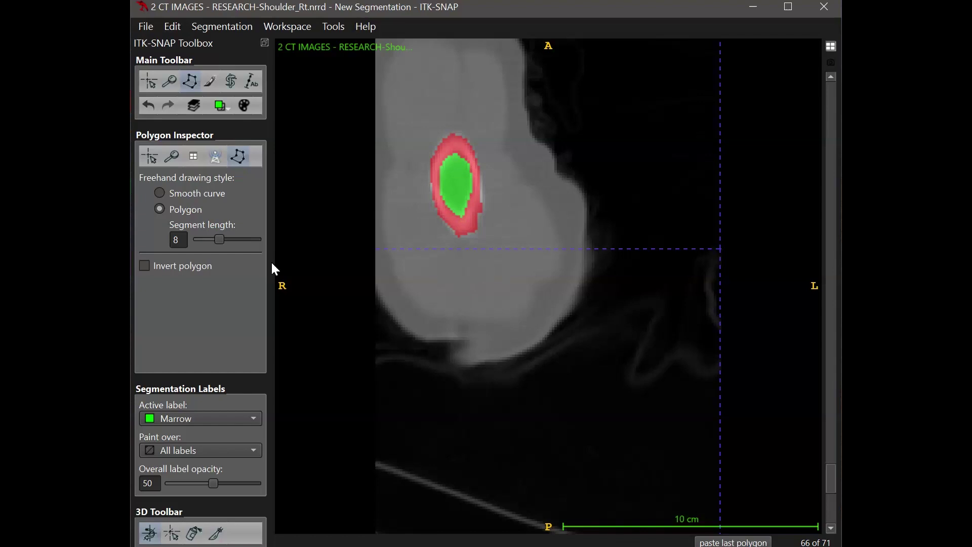
Choose Clear Label and the Paintbrush tool with brush size 2.
{"action": "left_click", "coordinate": [251, 418]}
{"action": "left_click", "coordinate": [202, 387]}
{"action": "left_click", "coordinate": [211, 81]}
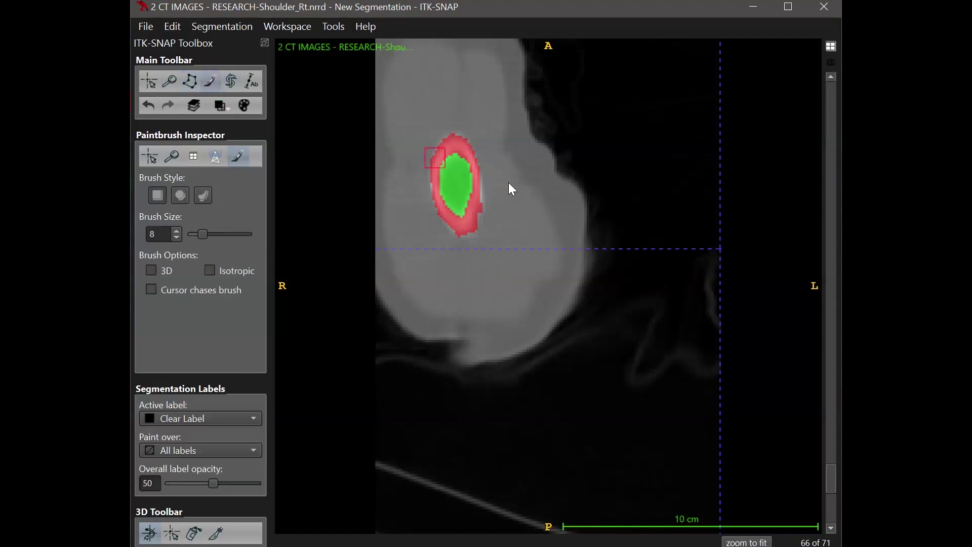
{"action": "left_click", "coordinate": [197, 234]}
{"action": "left_click_drag", "start_coordinate": [200, 234], "coordinate": [193, 234]}
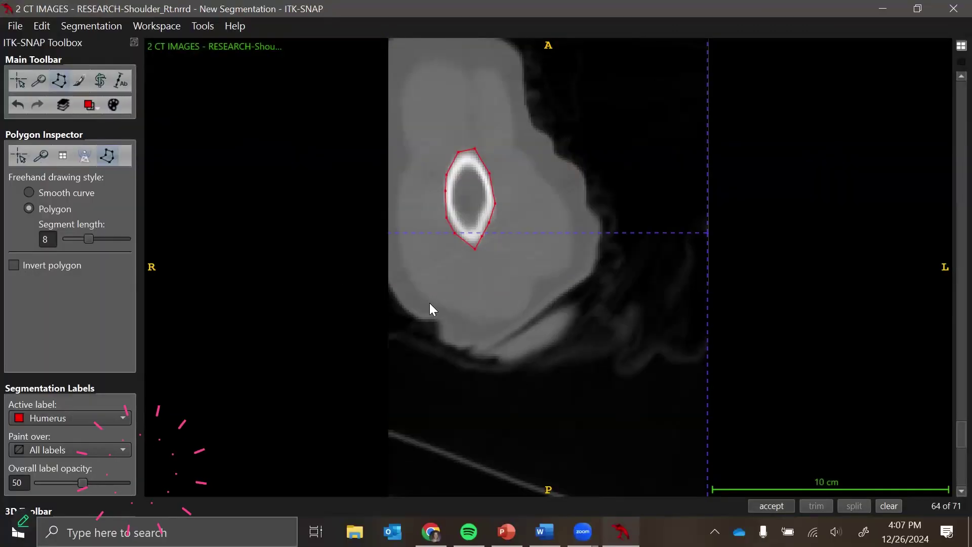
Accept the humerus outline on slice 64 and erase its marrow with Clear Label, leaving a red ring.
{"action": "key", "text": "Return"}
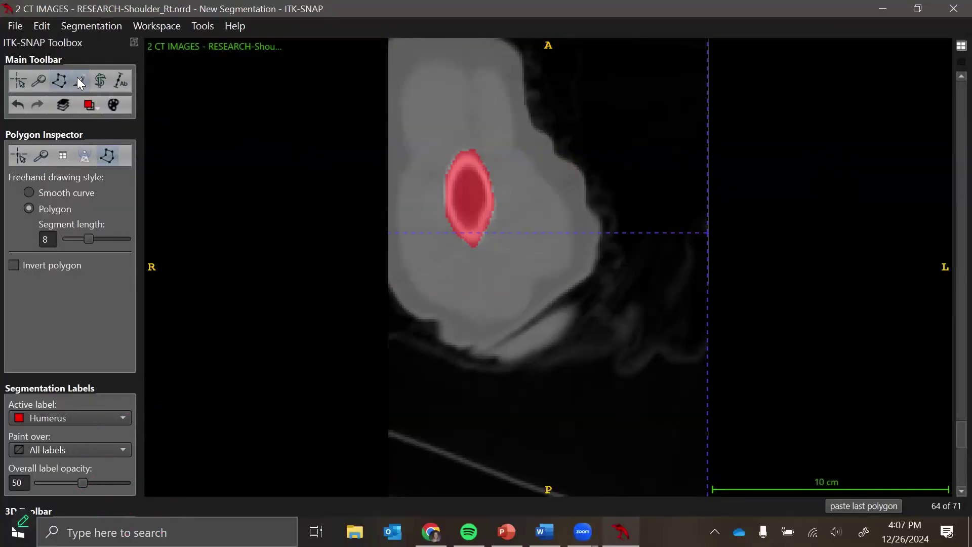
{"action": "left_click", "coordinate": [112, 420]}
{"action": "left_click", "coordinate": [71, 403]}
{"action": "left_click", "coordinate": [469, 169]}
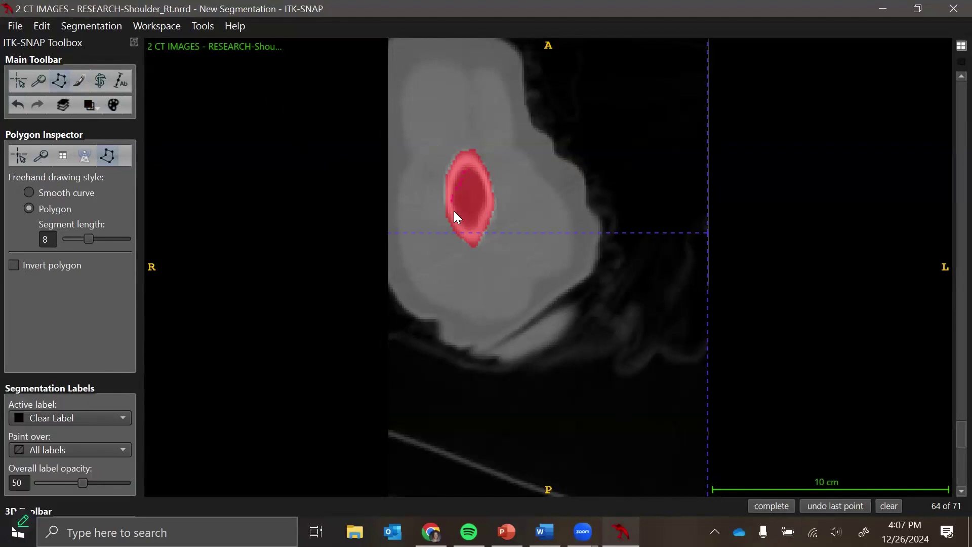
{"action": "right_click", "coordinate": [465, 179]}
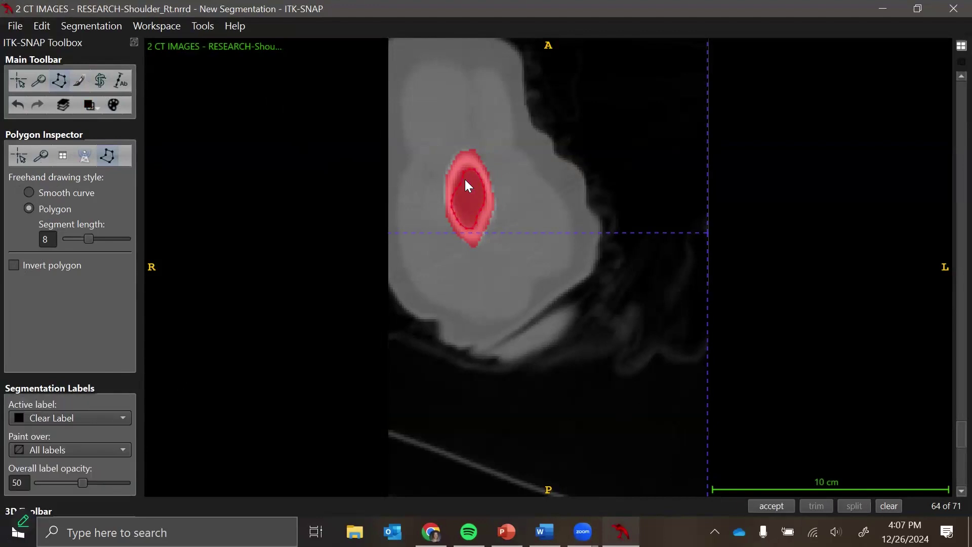
{"action": "left_click", "coordinate": [461, 172]}
{"action": "left_click", "coordinate": [758, 506]}
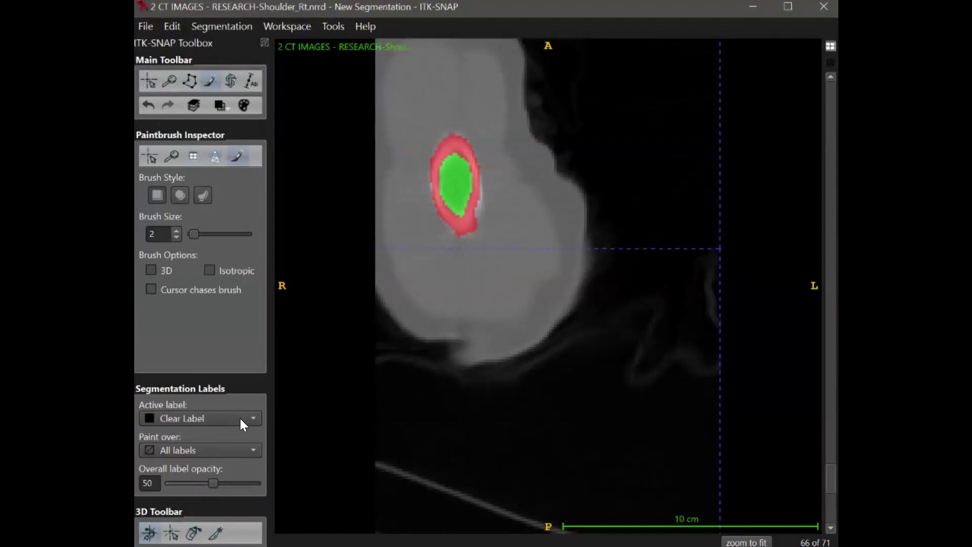
With the Humerus label, paint the missing bone along the ring's lower-right edge.
{"action": "left_click", "coordinate": [236, 418]}
{"action": "left_click", "coordinate": [181, 432]}
{"action": "left_click_drag", "start_coordinate": [469, 204], "coordinate": [480, 189]}
{"action": "left_click_drag", "start_coordinate": [832, 480], "coordinate": [833, 470]}
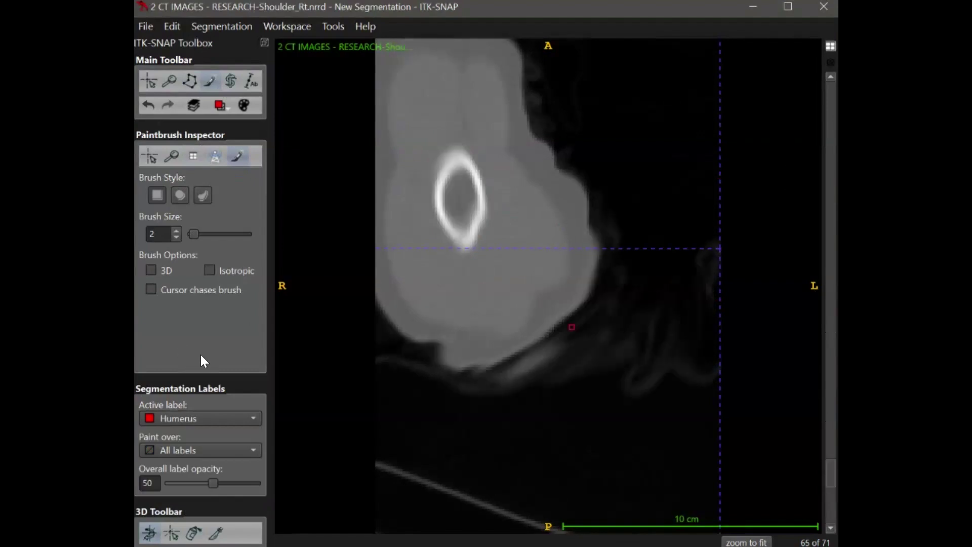
Maximize the window and paste the last polygon onto slice 65, reshaping it to the bone ring.
{"action": "left_click", "coordinate": [788, 6]}
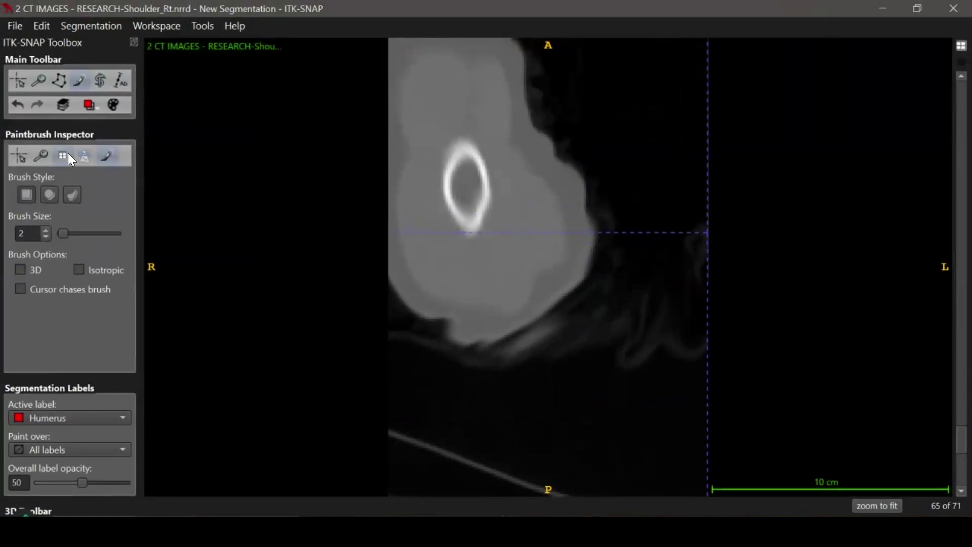
{"action": "left_click", "coordinate": [58, 83]}
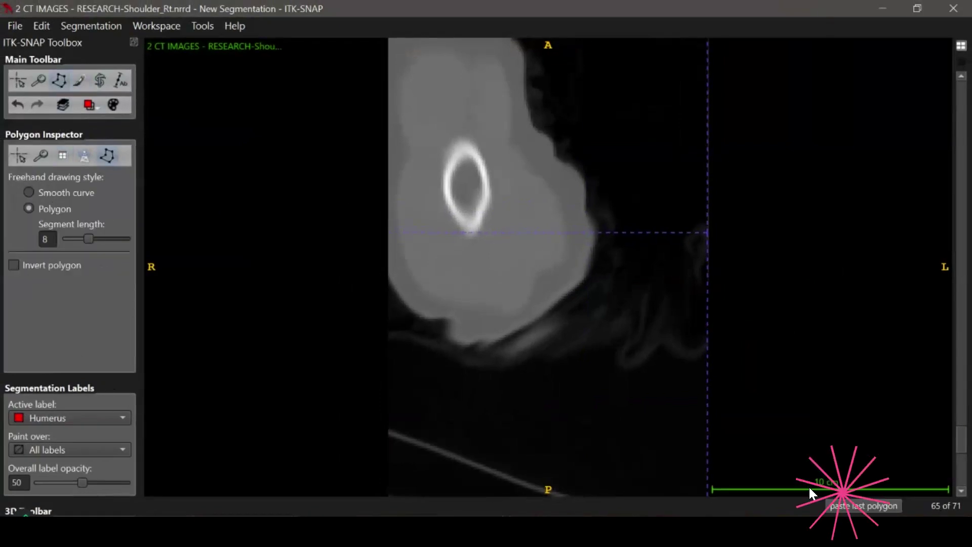
{"action": "left_click", "coordinate": [871, 504]}
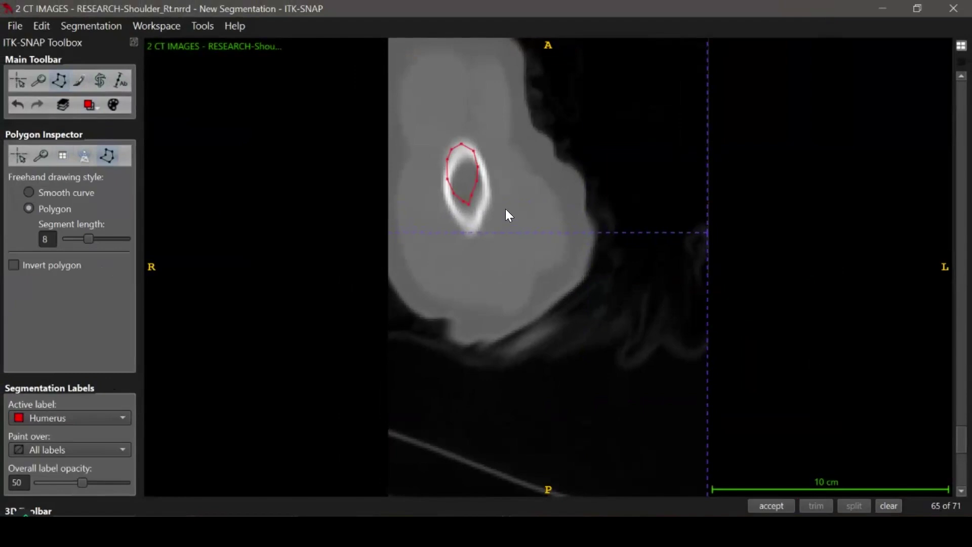
{"action": "left_click", "coordinate": [469, 204]}
{"action": "left_click_drag", "start_coordinate": [447, 188], "coordinate": [444, 176]}
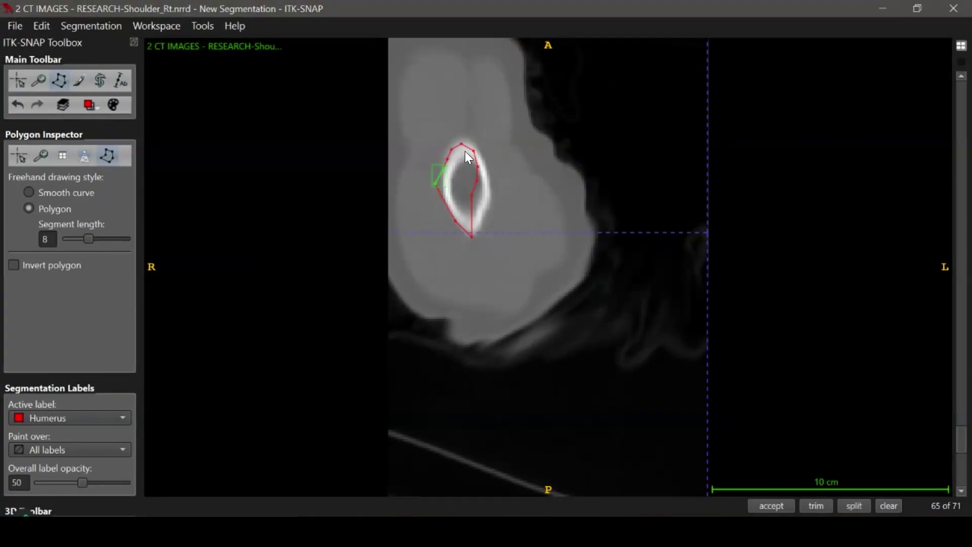
{"action": "left_click", "coordinate": [478, 151]}
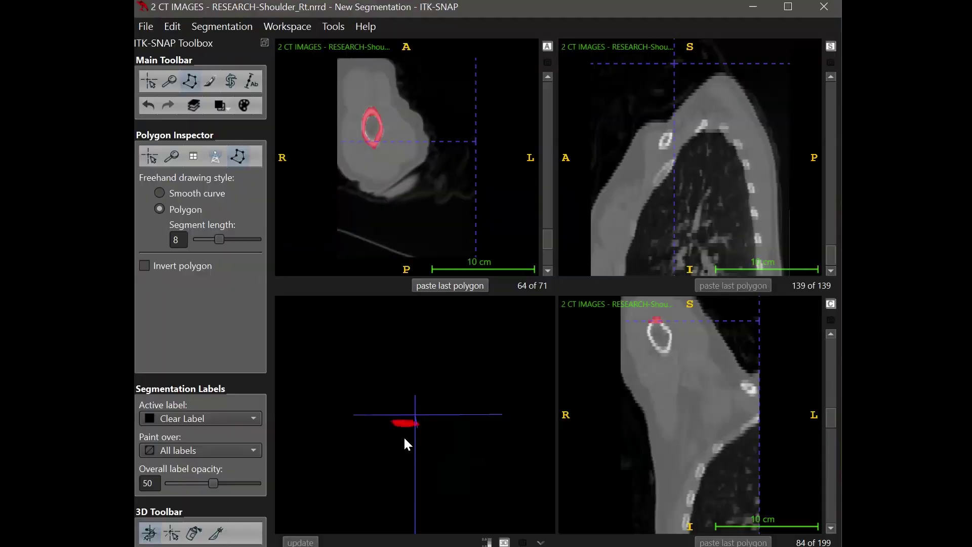
Select the Snake tool and pull the ROI box edges in around the arm in the axial view.
{"action": "left_click", "coordinate": [232, 80]}
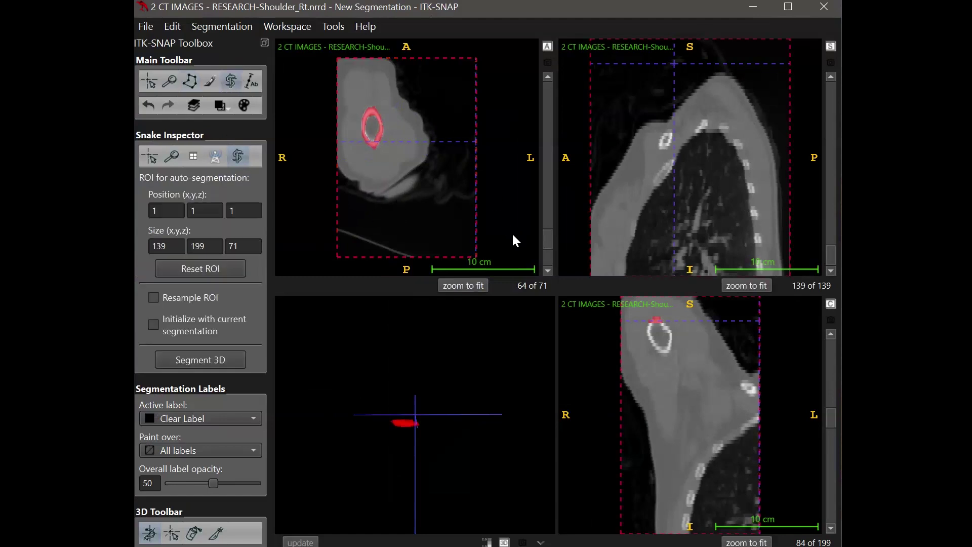
{"action": "scroll", "coordinate": [511, 232], "scroll_direction": "down", "scroll_amount": 15}
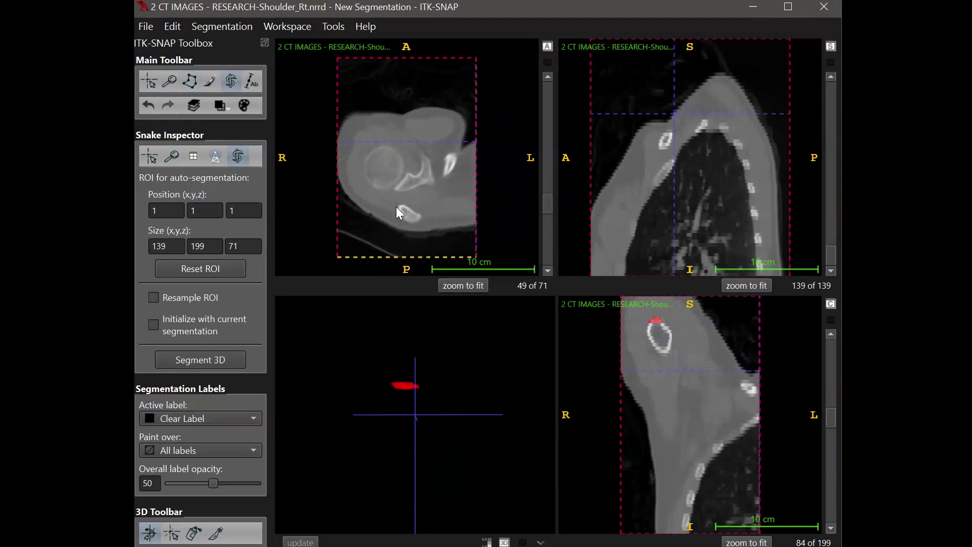
{"action": "left_click_drag", "start_coordinate": [396, 207], "coordinate": [384, 197]}
{"action": "left_click_drag", "start_coordinate": [472, 143], "coordinate": [404, 146]}
{"action": "left_click_drag", "start_coordinate": [541, 199], "coordinate": [546, 258]}
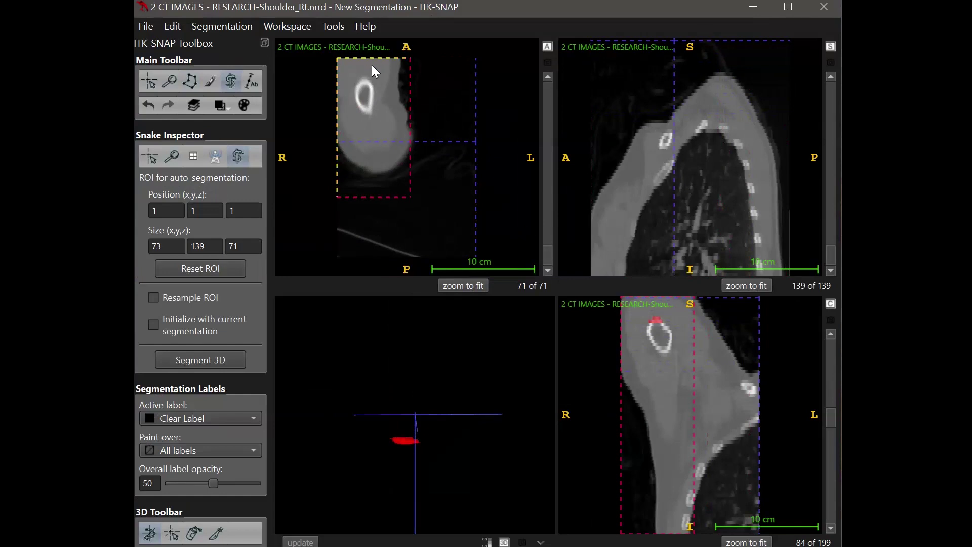
{"action": "left_click_drag", "start_coordinate": [371, 66], "coordinate": [372, 70]}
{"action": "left_click_drag", "start_coordinate": [341, 119], "coordinate": [347, 122]}
{"action": "mouse_move", "coordinate": [547, 254]}
{"action": "left_mouse_down"}
{"action": "mouse_move", "coordinate": [539, 191]}
{"action": "mouse_move", "coordinate": [542, 241]}
{"action": "left_mouse_up"}
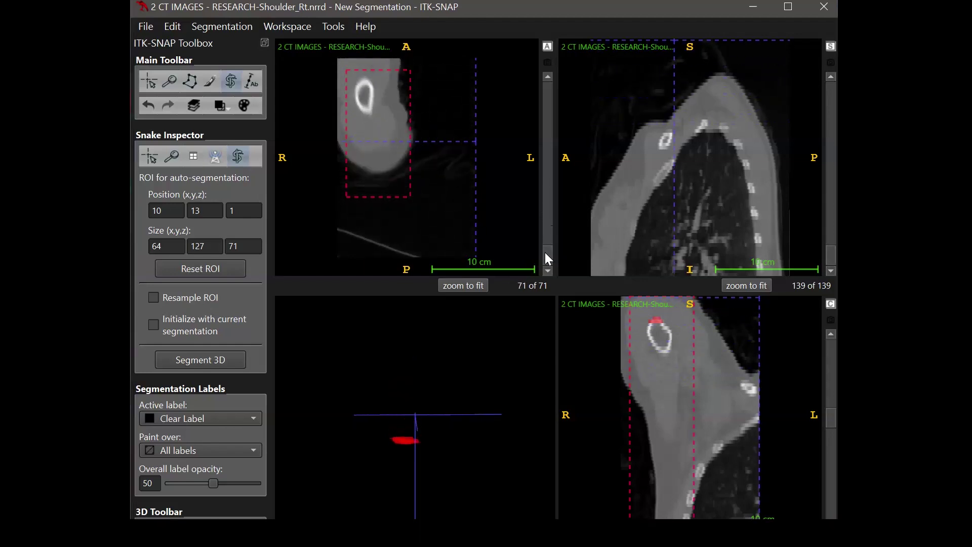
Tighten the ROI around the humerus in the side views to position 10, 13, 43, size 64 × 127 × 29.
{"action": "scroll", "coordinate": [545, 252], "scroll_direction": "up", "scroll_amount": 1}
{"action": "left_click_drag", "start_coordinate": [831, 254], "coordinate": [819, 155]}
{"action": "left_click_drag", "start_coordinate": [602, 188], "coordinate": [624, 182]}
{"action": "left_click_drag", "start_coordinate": [707, 267], "coordinate": [721, 138]}
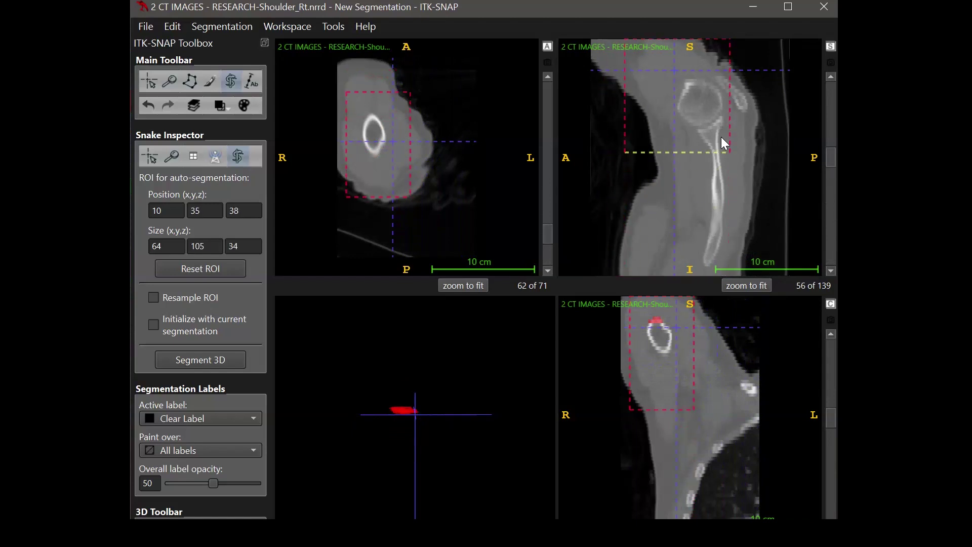
{"action": "left_click", "coordinate": [830, 129]}
{"action": "left_click_drag", "start_coordinate": [833, 129], "coordinate": [830, 116]}
{"action": "left_click_drag", "start_coordinate": [624, 101], "coordinate": [603, 99]}
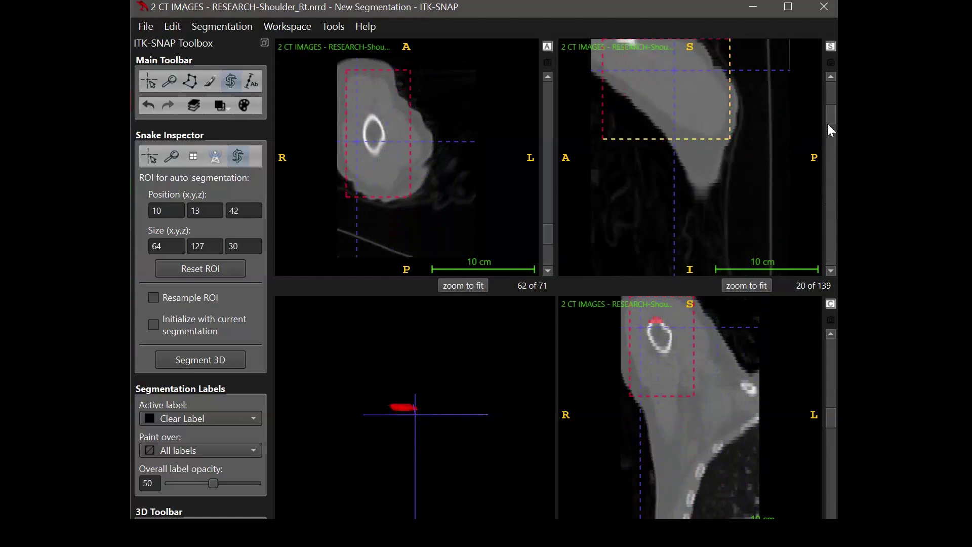
{"action": "left_click_drag", "start_coordinate": [828, 126], "coordinate": [831, 152]}
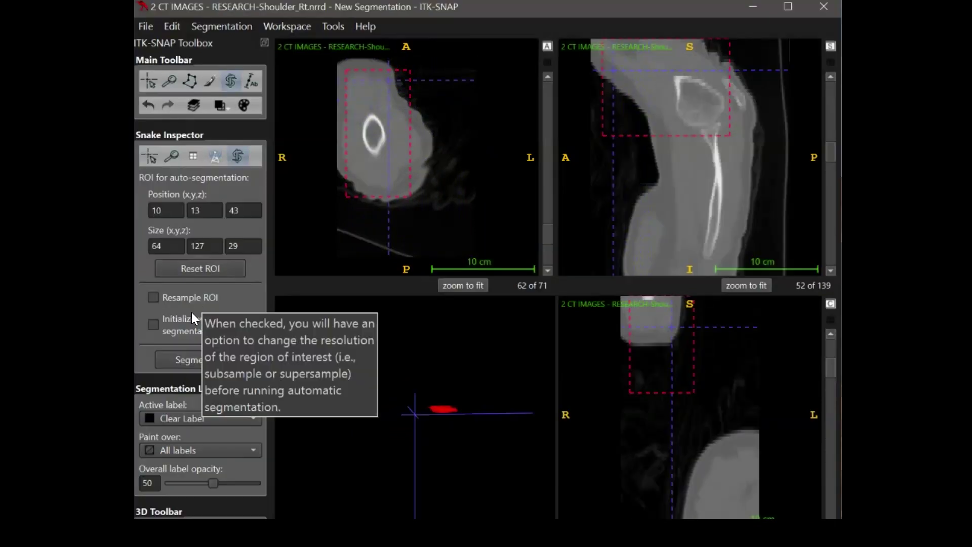
Start Segment 3D initialized with the current segmentation and make Humerus the active label.
{"action": "left_click", "coordinate": [196, 358]}
{"action": "left_click", "coordinate": [153, 324]}
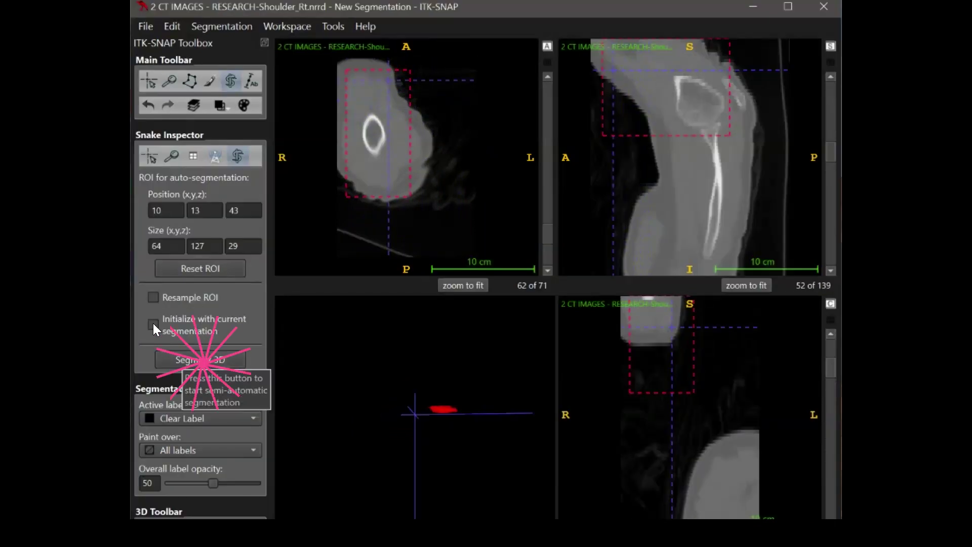
{"action": "left_click", "coordinate": [203, 361]}
{"action": "left_click", "coordinate": [197, 359]}
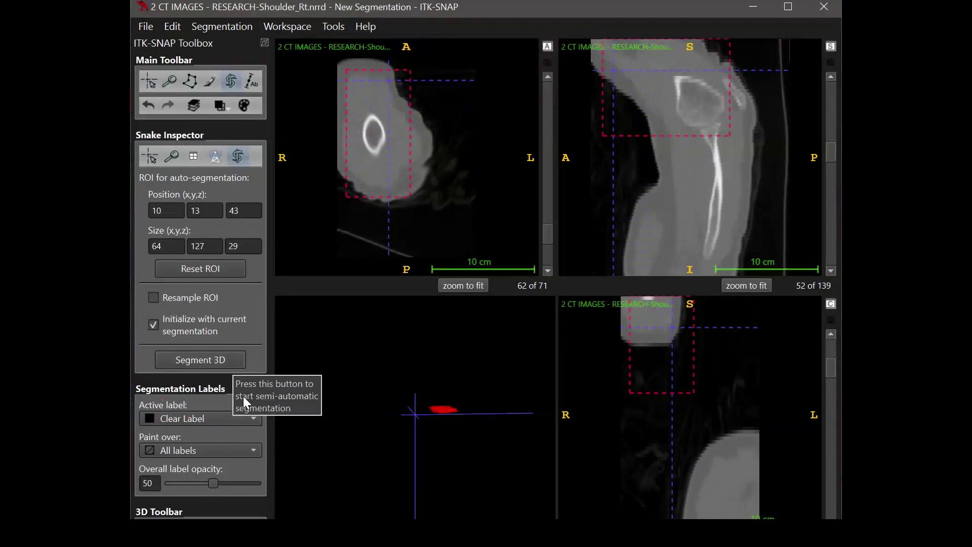
{"action": "left_click", "coordinate": [212, 360]}
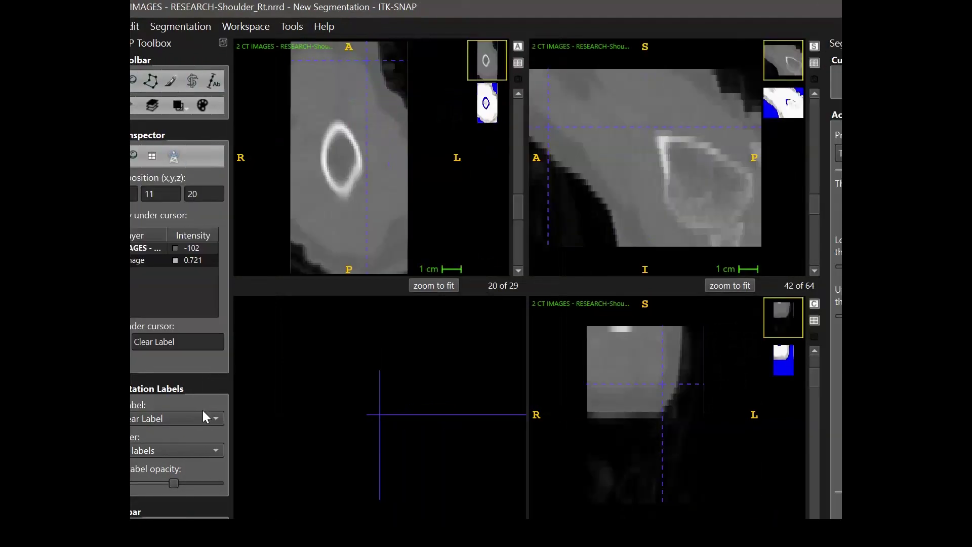
{"action": "left_click", "coordinate": [175, 421]}
{"action": "left_click", "coordinate": [166, 439]}
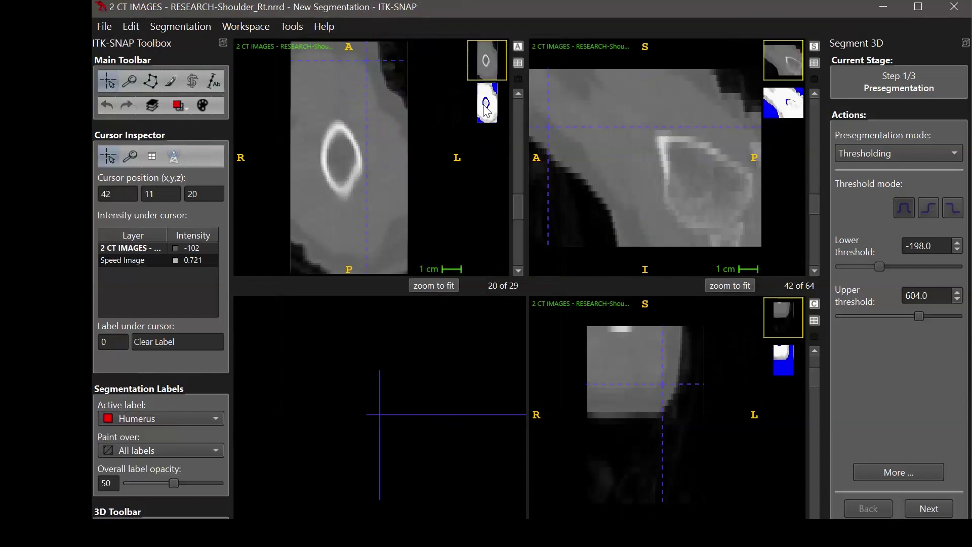
{"action": "left_click", "coordinate": [518, 63]}
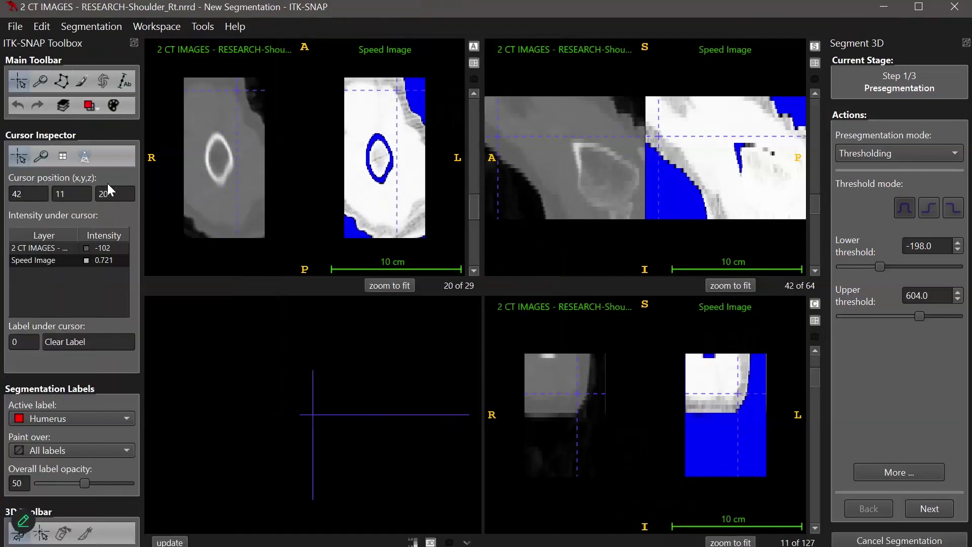
{"action": "left_click", "coordinate": [206, 149]}
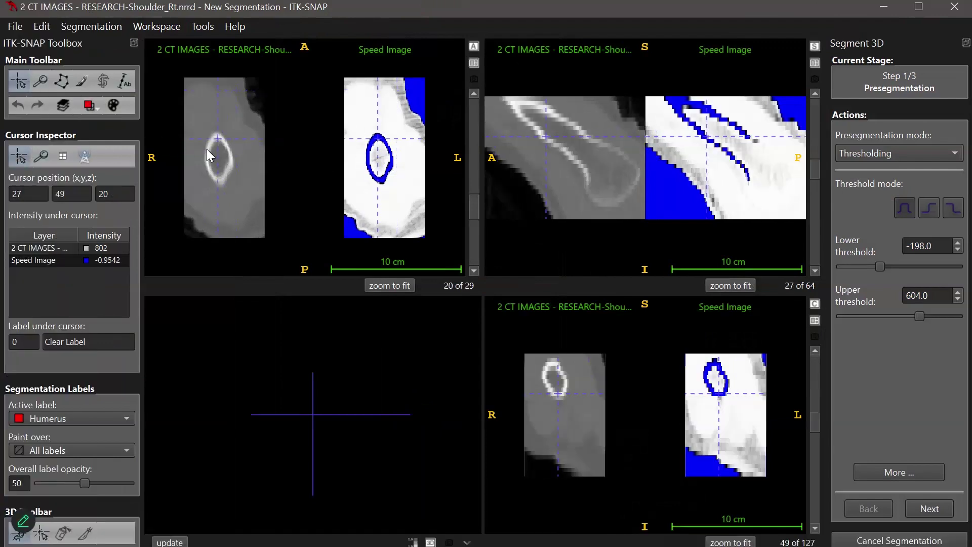
{"action": "left_click_drag", "start_coordinate": [475, 206], "coordinate": [473, 168]}
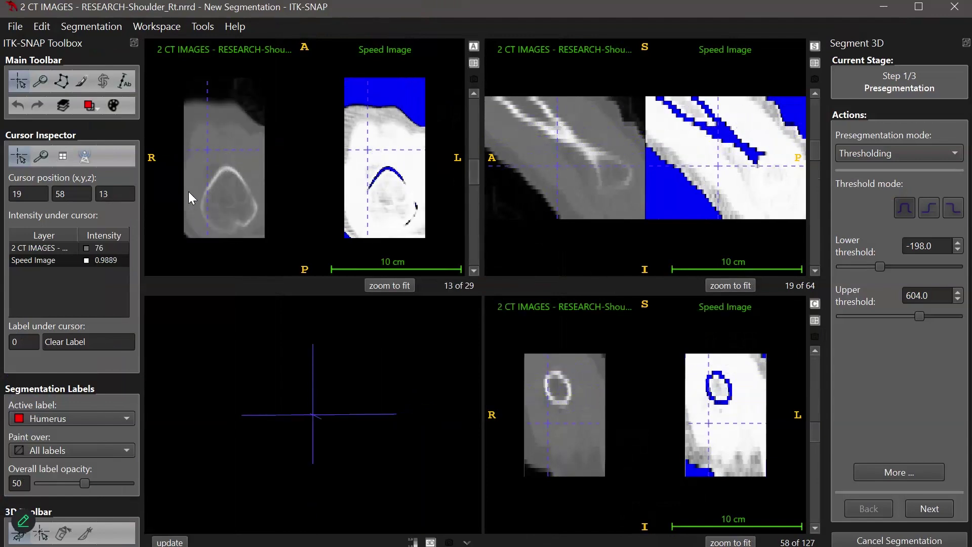
{"action": "left_click", "coordinate": [202, 209]}
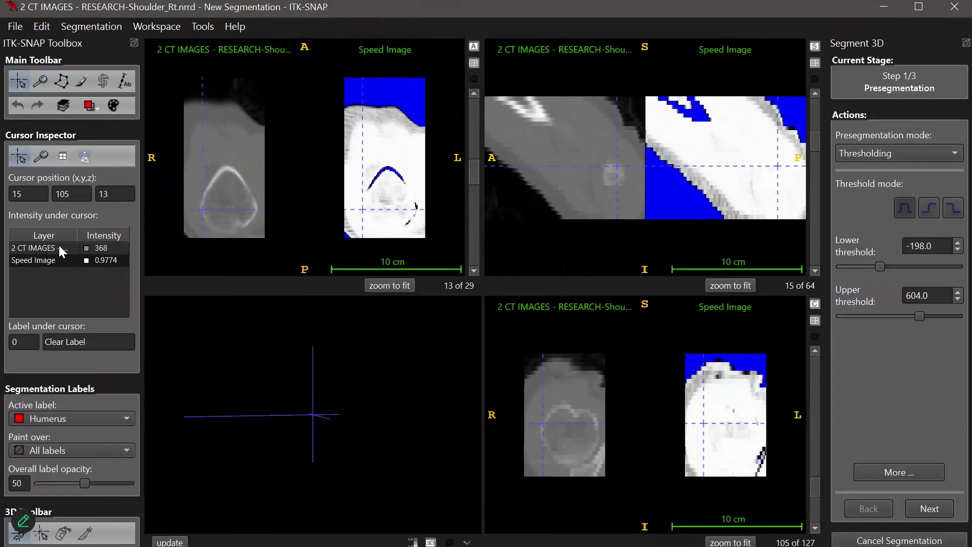
{"action": "left_click", "coordinate": [239, 227]}
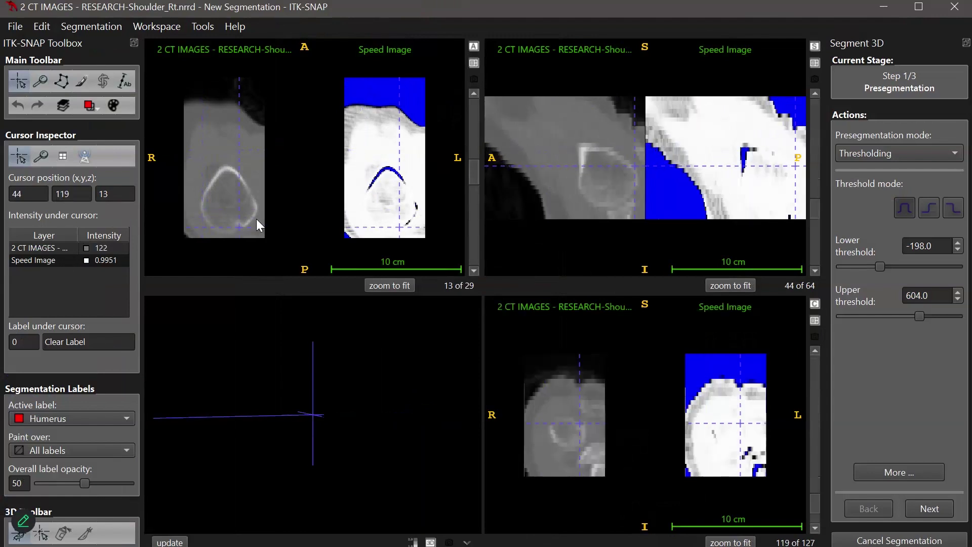
{"action": "left_click", "coordinate": [255, 207]}
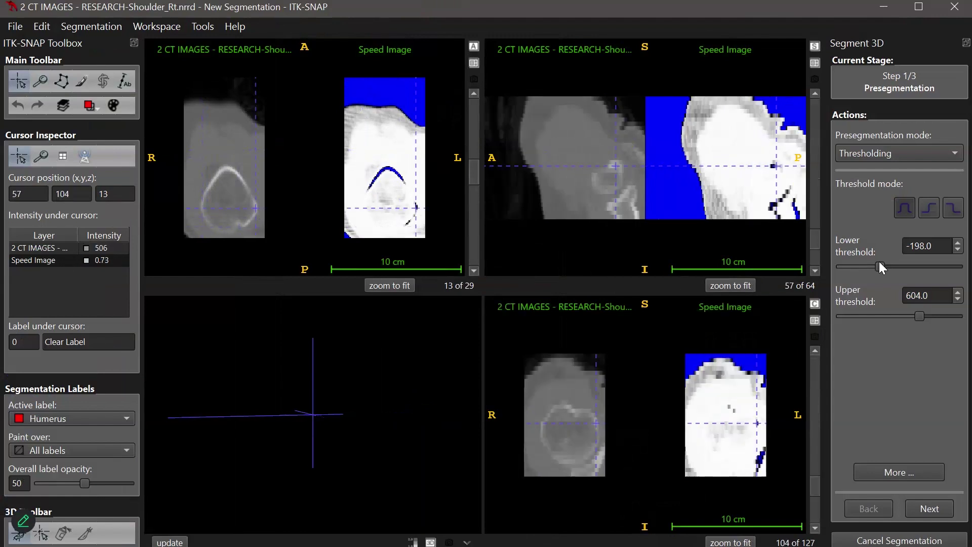
Set the threshold range to 78.0–1406.0 and move on to bubble initialization.
{"action": "left_click", "coordinate": [222, 167]}
{"action": "mouse_move", "coordinate": [878, 266]}
{"action": "left_mouse_down"}
{"action": "mouse_move", "coordinate": [859, 266]}
{"action": "mouse_move", "coordinate": [892, 267]}
{"action": "left_mouse_up"}
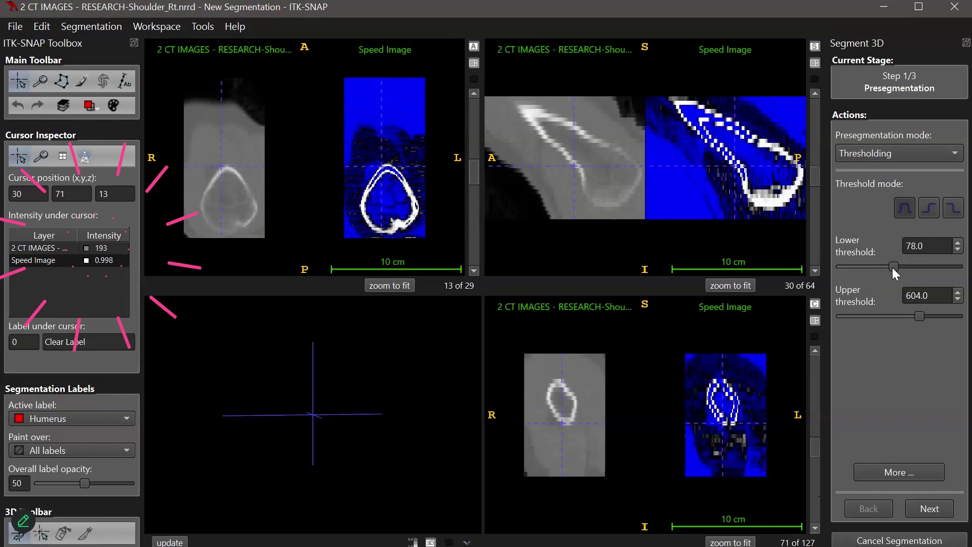
{"action": "left_click_drag", "start_coordinate": [920, 316], "coordinate": [948, 315]}
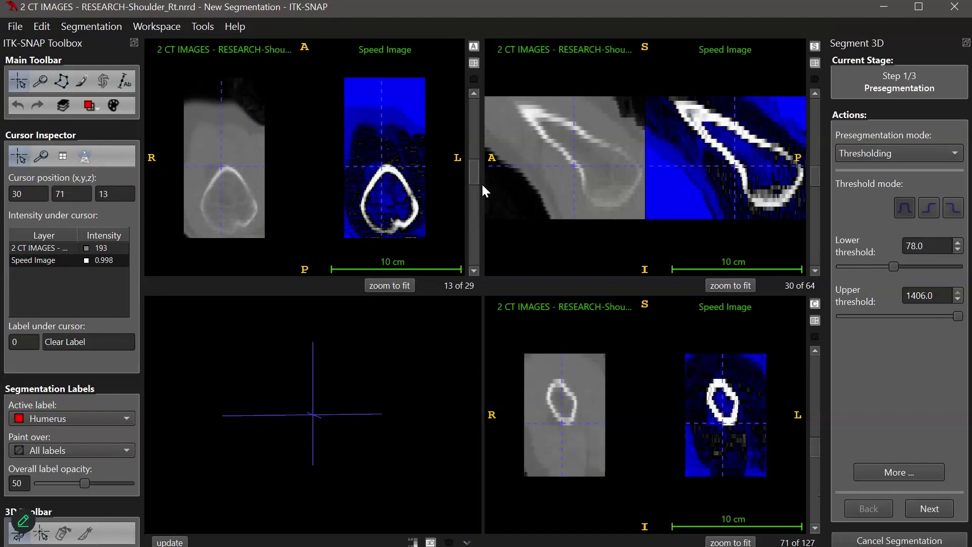
{"action": "left_click_drag", "start_coordinate": [475, 182], "coordinate": [470, 137]}
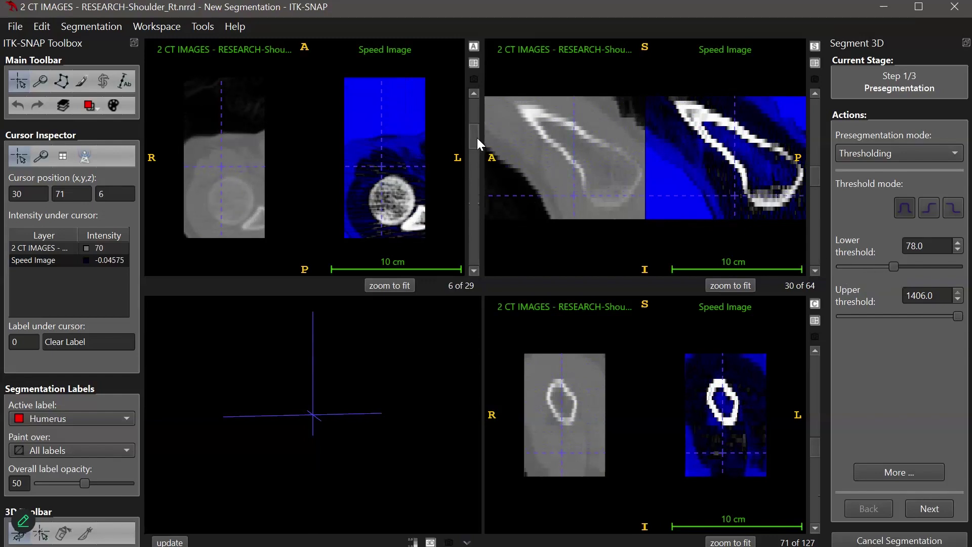
{"action": "left_click_drag", "start_coordinate": [813, 177], "coordinate": [811, 185]}
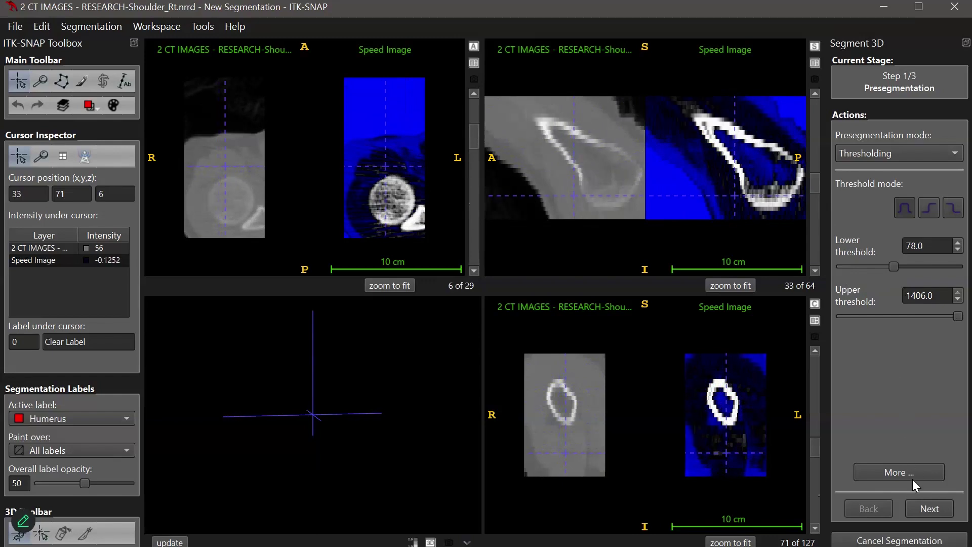
{"action": "left_click", "coordinate": [926, 511]}
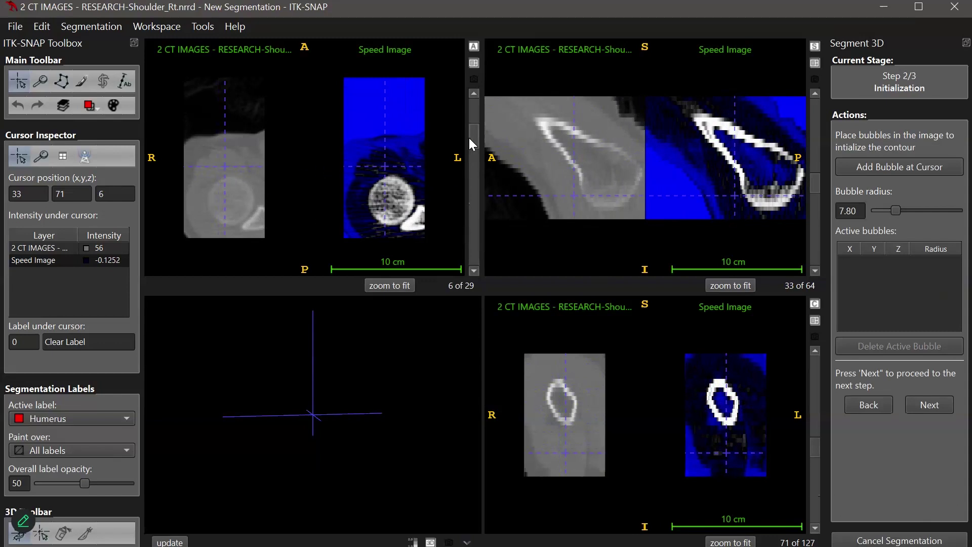
Switch to the one-large-view-with-thumbnails layout and seed the first radius-3.6 bubbles on the humerus wall.
{"action": "left_click_drag", "start_coordinate": [474, 135], "coordinate": [474, 155]}
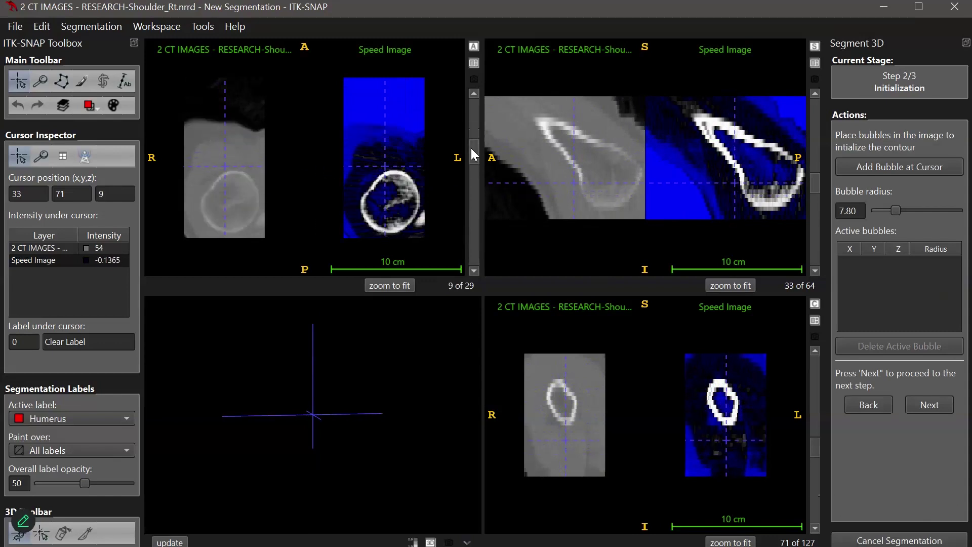
{"action": "left_click", "coordinate": [472, 63]}
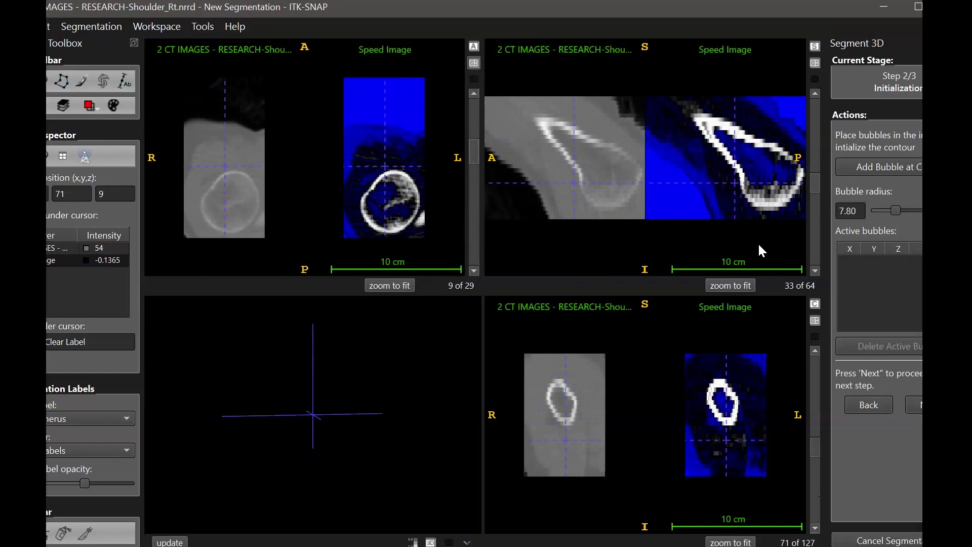
{"action": "left_click_drag", "start_coordinate": [471, 159], "coordinate": [474, 203]}
{"action": "left_click", "coordinate": [296, 134]}
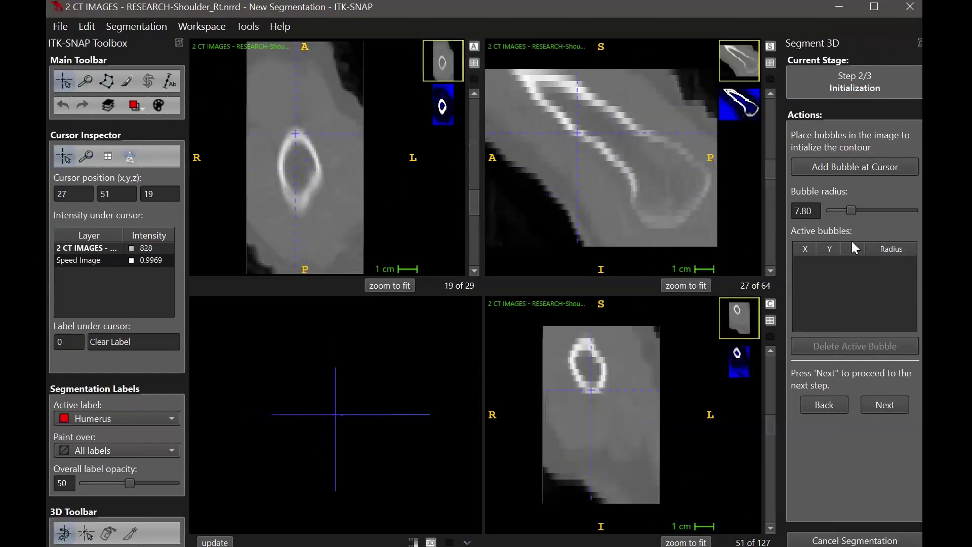
{"action": "left_click", "coordinate": [855, 167]}
{"action": "left_click_drag", "start_coordinate": [849, 209], "coordinate": [839, 210]}
{"action": "left_click", "coordinate": [299, 199]}
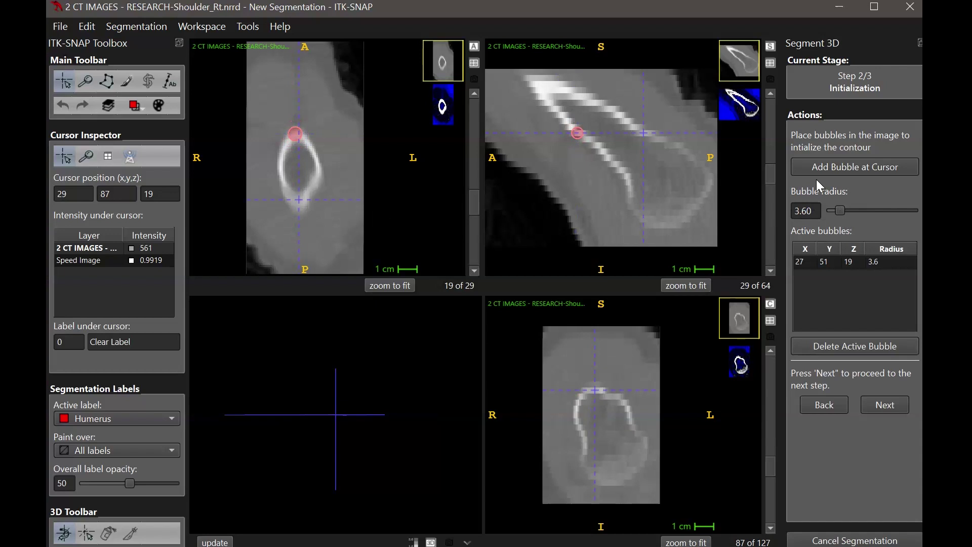
{"action": "left_click", "coordinate": [840, 167]}
Add more bubbles along the humerus cortex in the axial, sagittal and coronal views.
{"action": "left_click_drag", "start_coordinate": [473, 207], "coordinate": [474, 253]}
{"action": "left_click", "coordinate": [277, 62]}
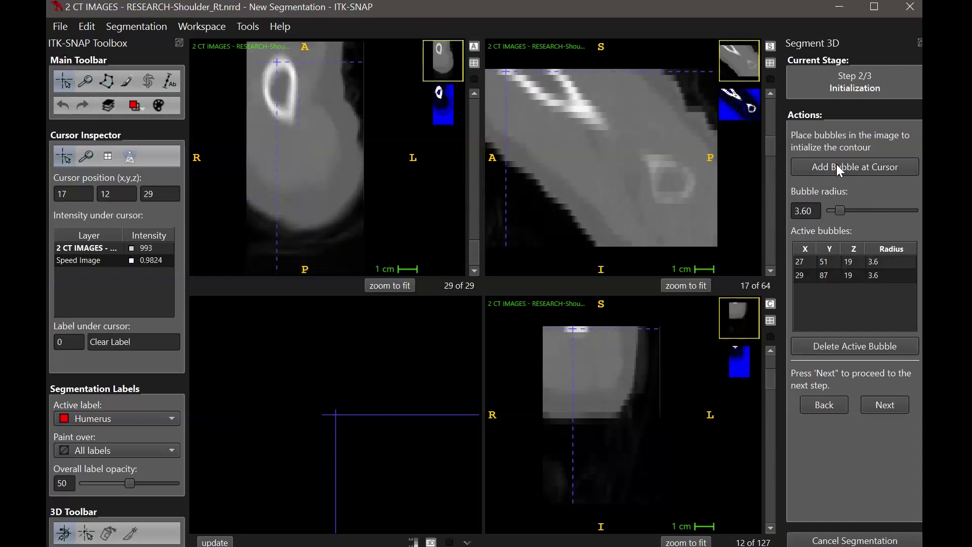
{"action": "left_click", "coordinate": [836, 166]}
{"action": "left_click", "coordinate": [279, 115]}
{"action": "left_click", "coordinate": [854, 167]}
{"action": "left_click", "coordinate": [586, 112]}
{"action": "left_click", "coordinate": [854, 167]}
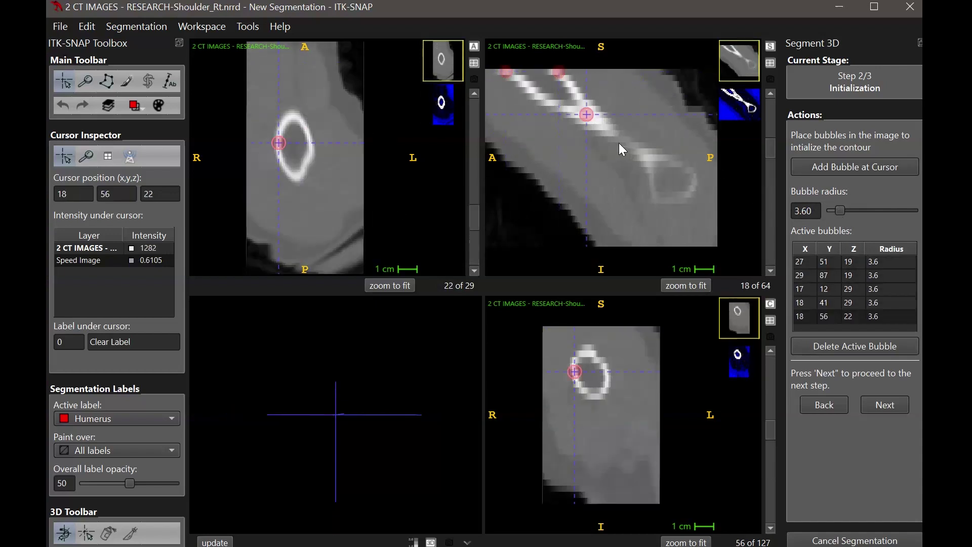
{"action": "left_click", "coordinate": [587, 352]}
{"action": "left_click", "coordinate": [855, 166]}
Seed further bubbles along the bone wall on other slices of the humerus.
{"action": "left_click_drag", "start_coordinate": [475, 231], "coordinate": [476, 172]}
{"action": "left_click", "coordinate": [299, 119]}
{"action": "left_click", "coordinate": [808, 166]}
{"action": "left_click", "coordinate": [298, 176]}
{"action": "left_click", "coordinate": [882, 167]}
{"action": "left_click", "coordinate": [322, 192]}
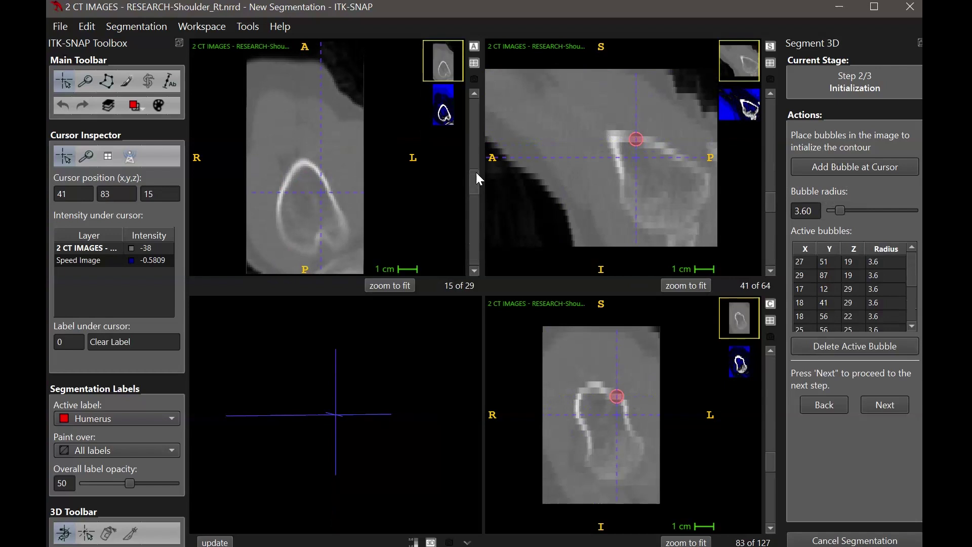
{"action": "left_click", "coordinate": [300, 175]}
{"action": "left_click", "coordinate": [855, 166]}
{"action": "left_click", "coordinate": [331, 254]}
{"action": "left_click", "coordinate": [854, 167]}
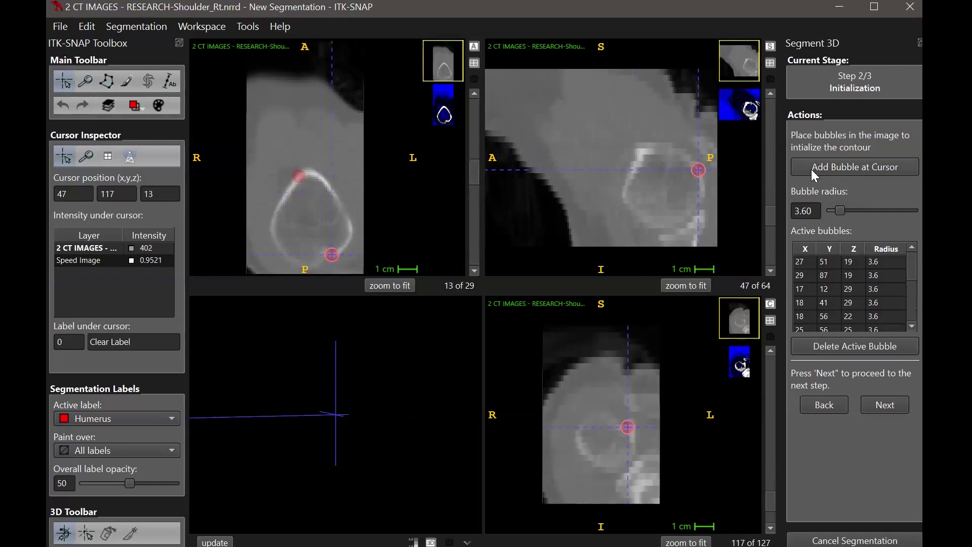
Run the humerus contour evolution, pausing once, and stop it at iteration 383.
{"action": "left_click", "coordinate": [884, 405]}
{"action": "scroll", "coordinate": [470, 192], "scroll_direction": "up", "scroll_amount": 1}
{"action": "scroll", "coordinate": [469, 198], "scroll_direction": "down", "scroll_amount": 8}
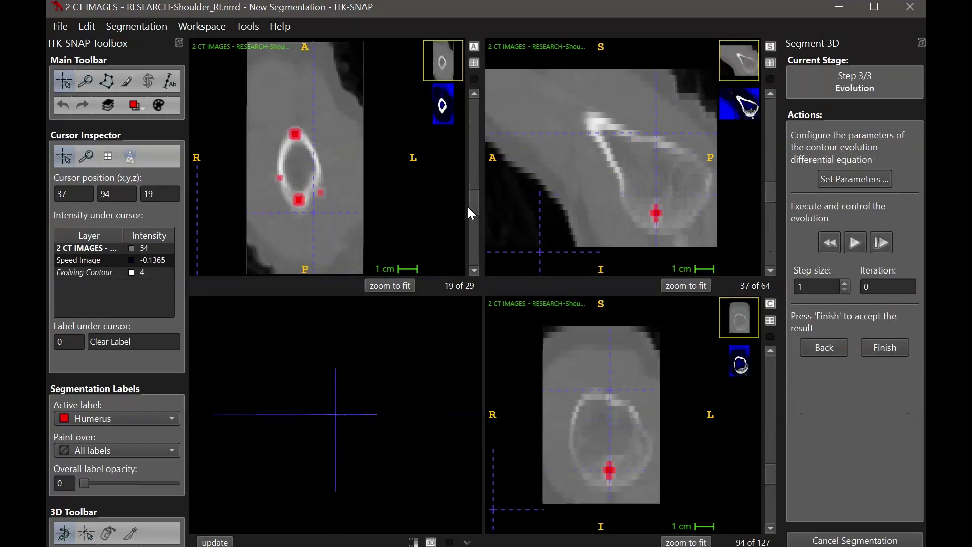
{"action": "left_click_drag", "start_coordinate": [771, 190], "coordinate": [768, 165]}
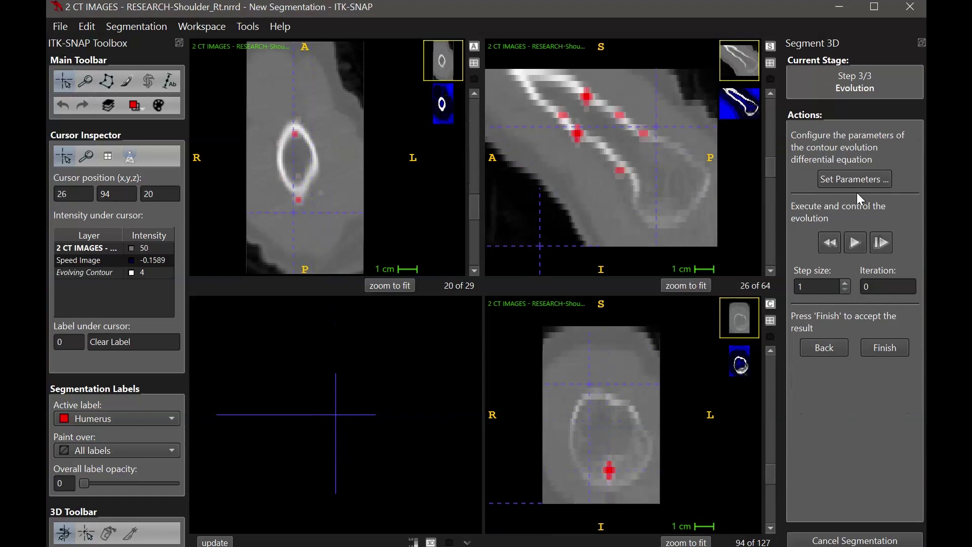
{"action": "left_click", "coordinate": [857, 241]}
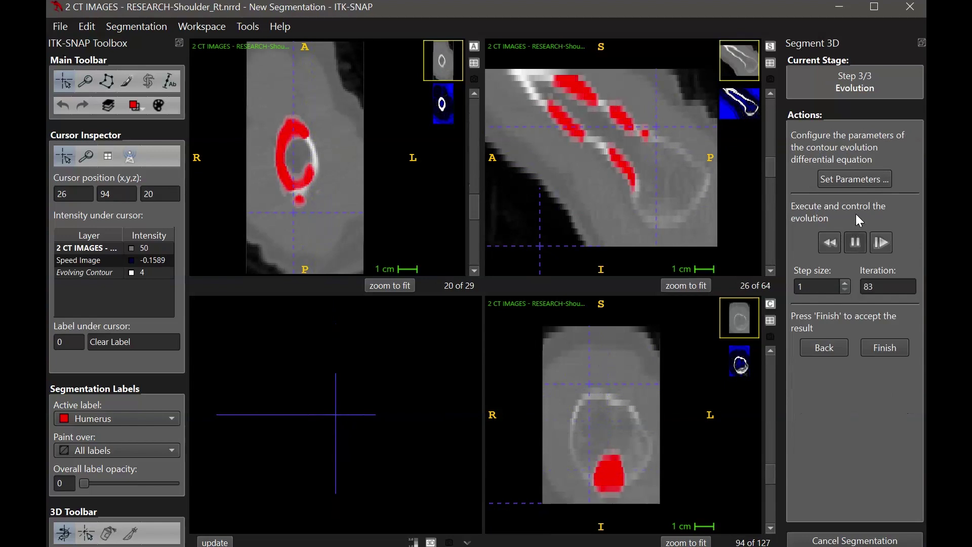
{"action": "left_click", "coordinate": [855, 243]}
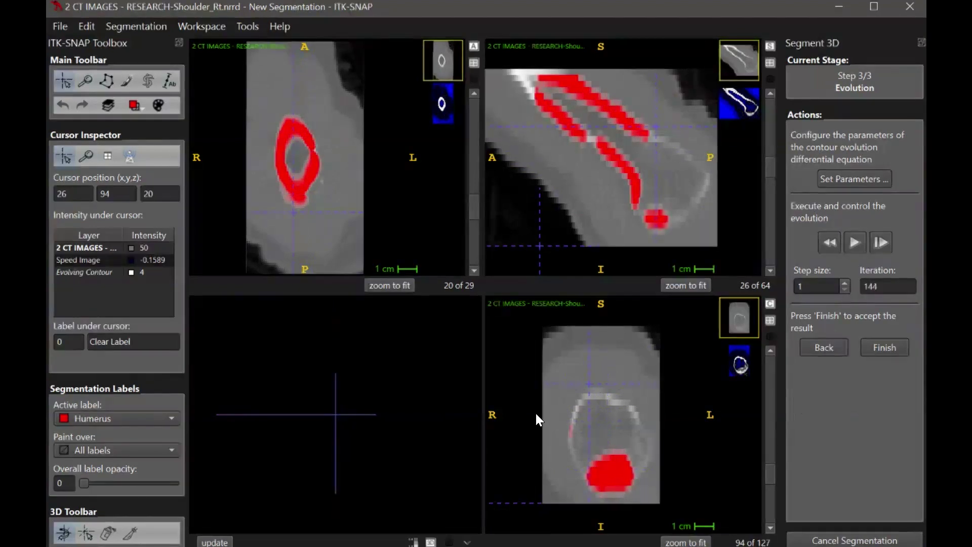
{"action": "left_click", "coordinate": [858, 240]}
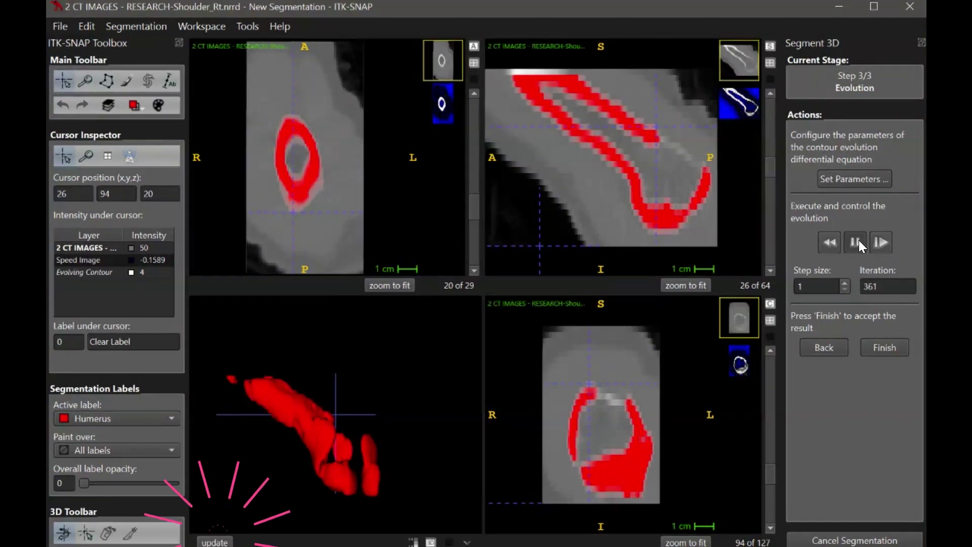
{"action": "left_click", "coordinate": [855, 242]}
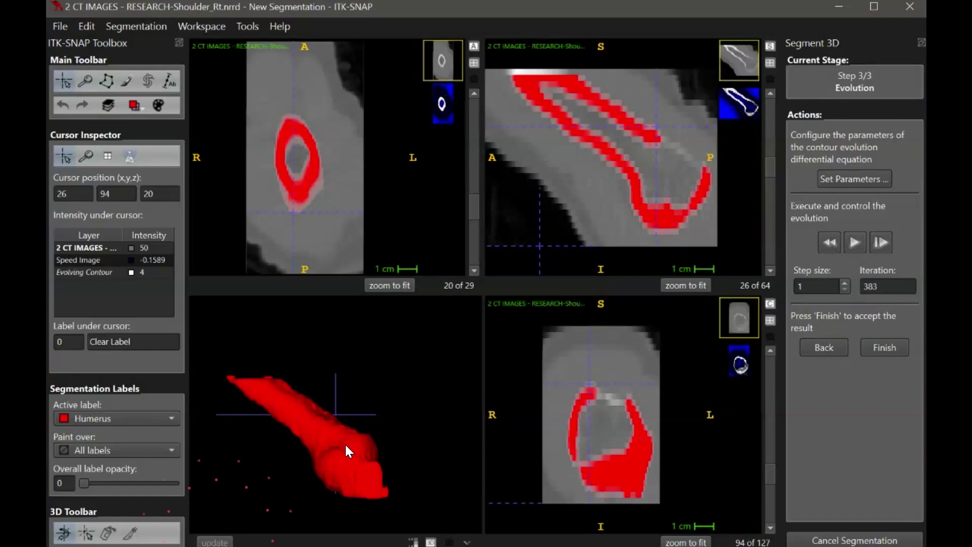
Rotate the 3D view to inspect the red humerus mesh and its long shaft.
{"action": "left_click_drag", "start_coordinate": [350, 456], "coordinate": [296, 386]}
{"action": "left_click_drag", "start_coordinate": [257, 354], "coordinate": [257, 388]}
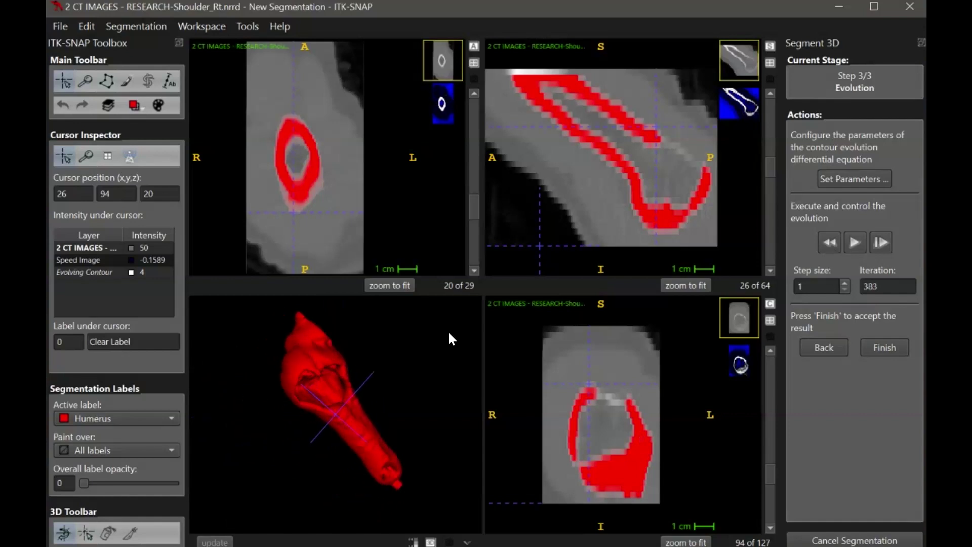
{"action": "left_click_drag", "start_coordinate": [470, 200], "coordinate": [461, 172]}
Go back to initialization and add a bubble on the humerus's unfilled posterior wall.
{"action": "left_click", "coordinate": [282, 245]}
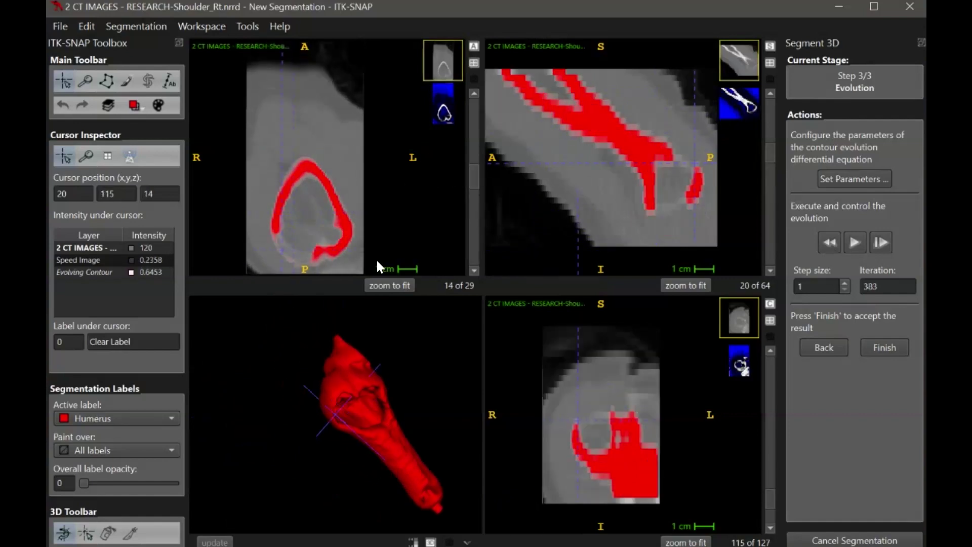
{"action": "left_click", "coordinate": [826, 347]}
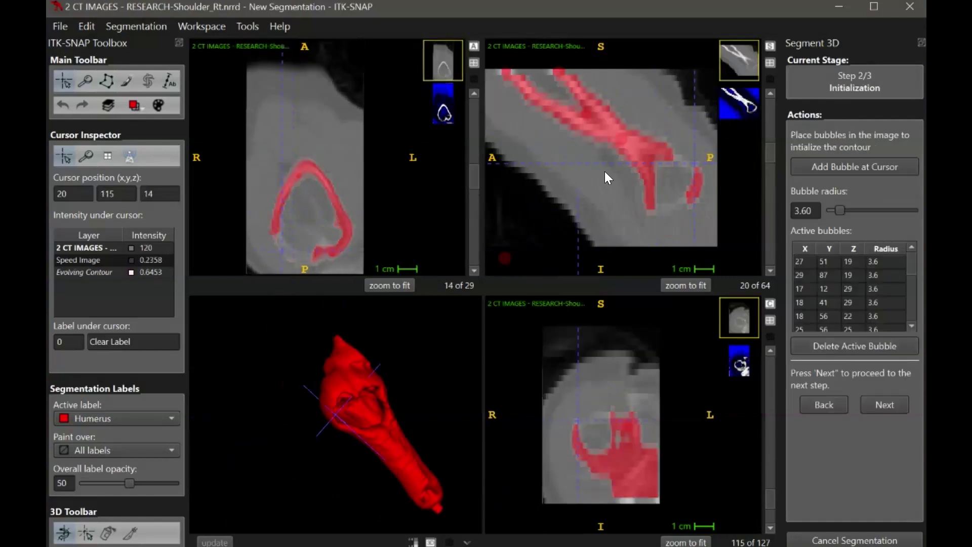
{"action": "left_click", "coordinate": [289, 249]}
{"action": "left_click", "coordinate": [812, 170]}
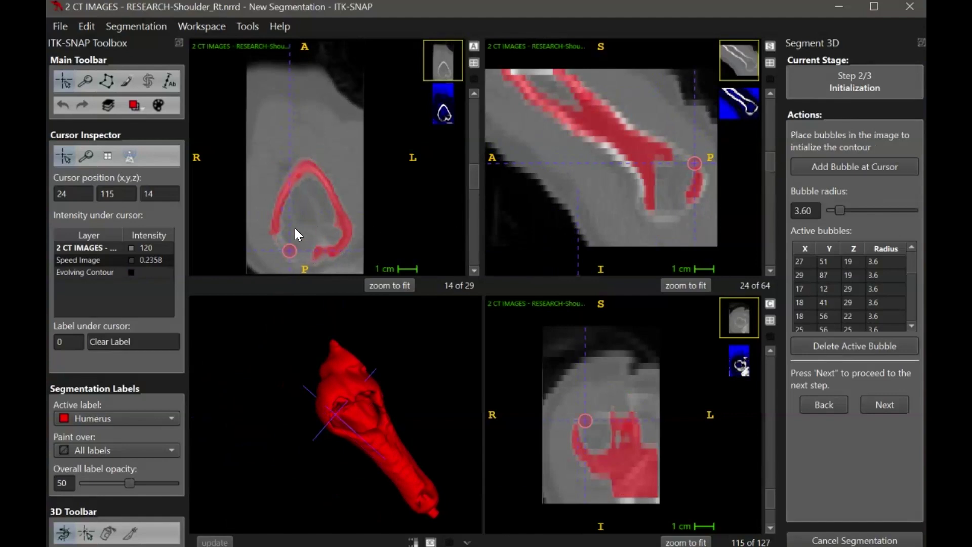
{"action": "left_click", "coordinate": [671, 219]}
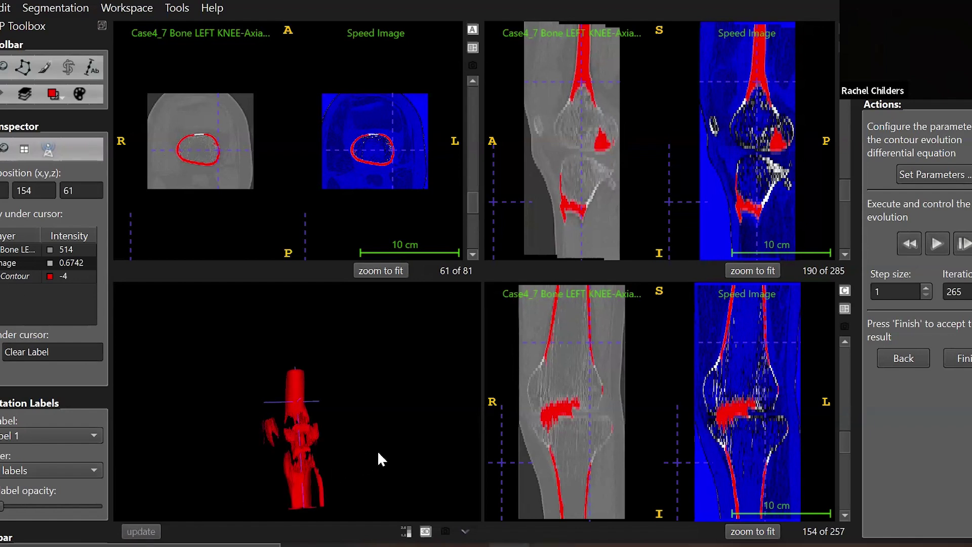
Choose Snake auto-segmentation, initialized with the current knee bone segmentation.
{"action": "mouse_move", "coordinate": [301, 462]}
{"action": "left_mouse_down"}
{"action": "mouse_move", "coordinate": [400, 435]}
{"action": "mouse_move", "coordinate": [287, 456]}
{"action": "mouse_move", "coordinate": [285, 472]}
{"action": "left_mouse_up"}
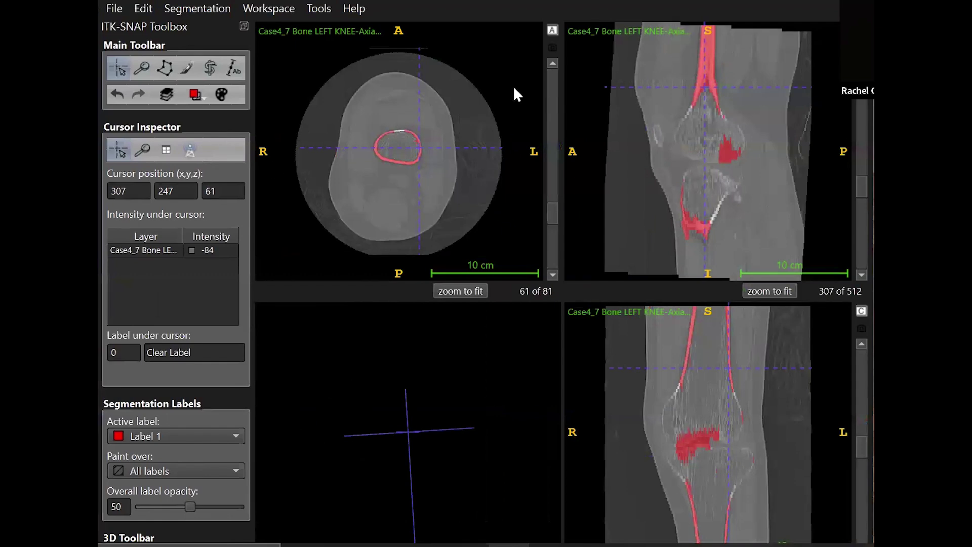
{"action": "left_click", "coordinate": [208, 66]}
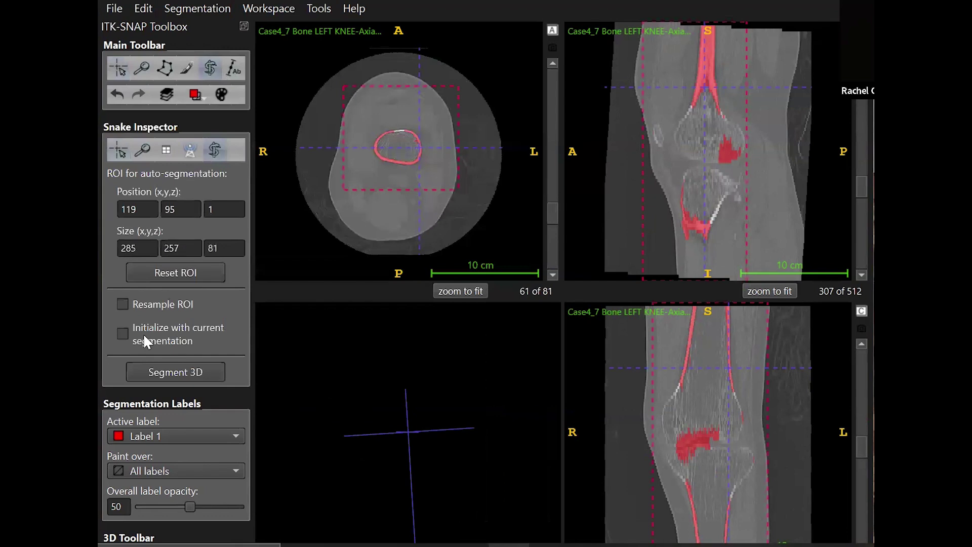
{"action": "left_click", "coordinate": [126, 334]}
Start Segment 3D and lower the speed image's lower threshold to 192.
{"action": "left_click", "coordinate": [191, 372]}
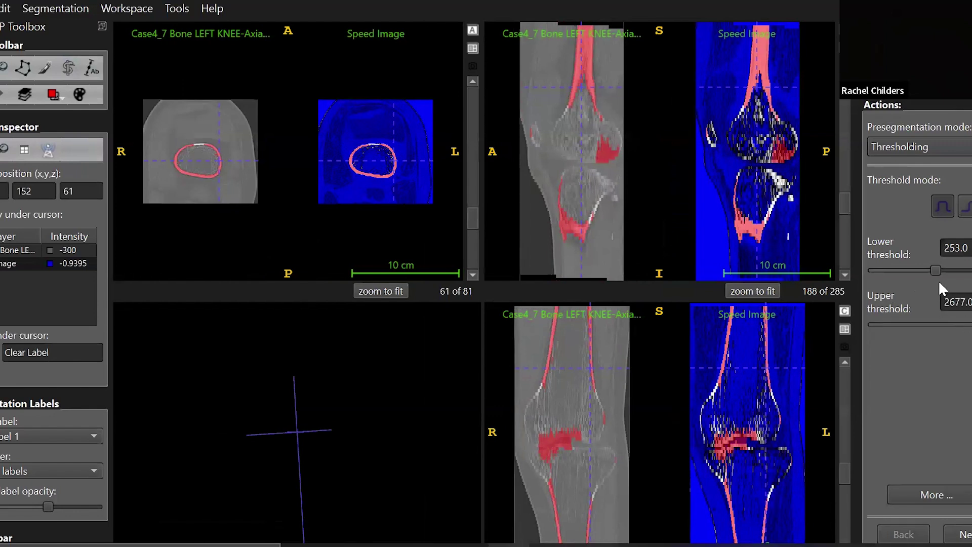
{"action": "left_click_drag", "start_coordinate": [937, 269], "coordinate": [934, 270]}
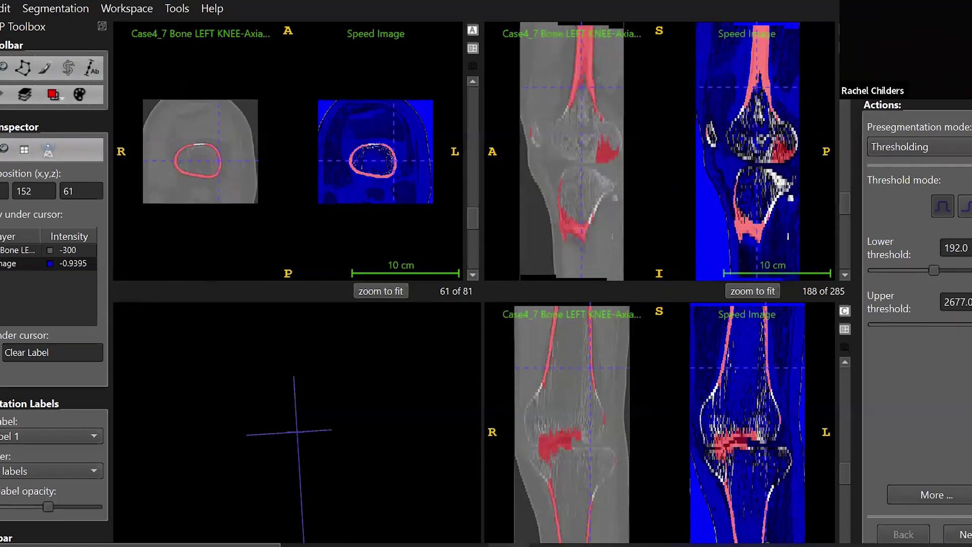
{"action": "left_click", "coordinate": [960, 534]}
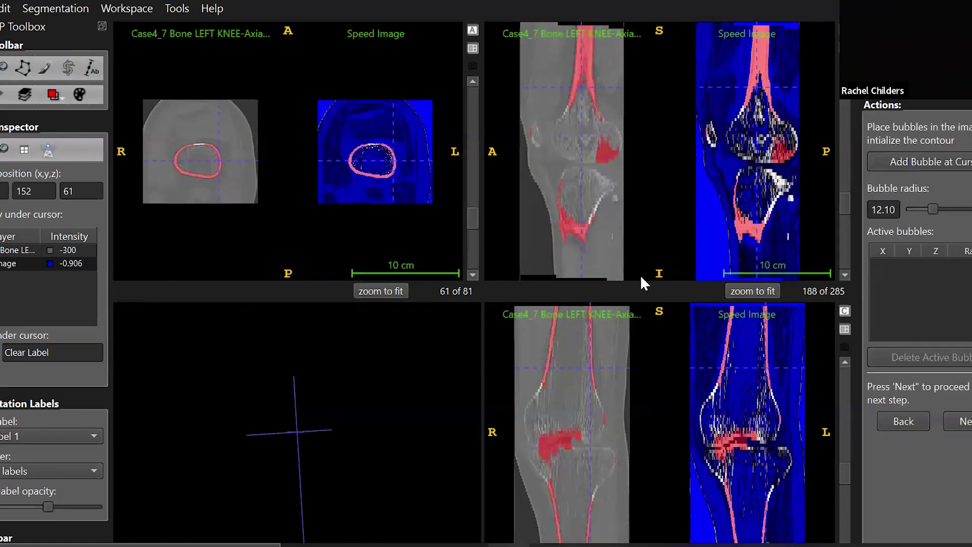
Add four seed bubbles of radius 12.1 at points along the bone shaft.
{"action": "left_click", "coordinate": [373, 145]}
{"action": "left_click", "coordinate": [927, 161]}
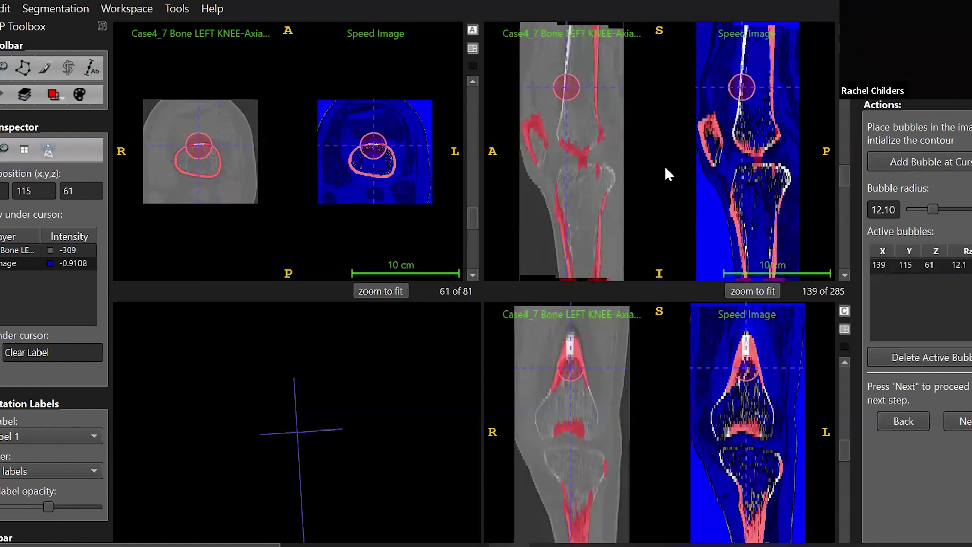
{"action": "left_click_drag", "start_coordinate": [478, 221], "coordinate": [473, 244]}
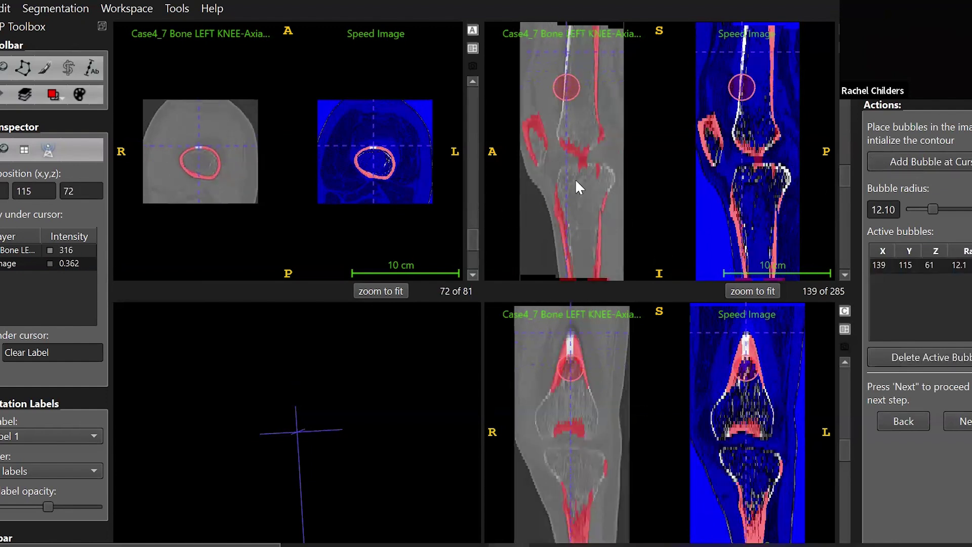
{"action": "left_click", "coordinate": [370, 147]}
{"action": "left_click", "coordinate": [908, 161]}
{"action": "left_click_drag", "start_coordinate": [842, 180], "coordinate": [844, 208]}
{"action": "left_click", "coordinate": [791, 245]}
{"action": "left_click", "coordinate": [926, 161]}
{"action": "left_click", "coordinate": [777, 183]}
{"action": "left_click", "coordinate": [888, 161]}
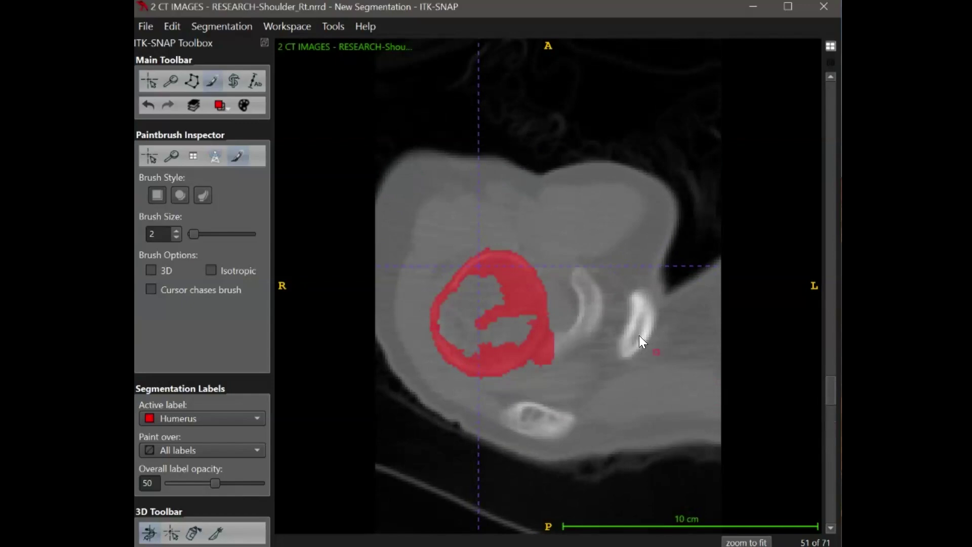
Erase the humerus bleed onto the scapula with Clear Label, then touch up with Humerus.
{"action": "left_click", "coordinate": [195, 419]}
{"action": "left_click", "coordinate": [188, 405]}
{"action": "left_click_drag", "start_coordinate": [833, 393], "coordinate": [833, 399]}
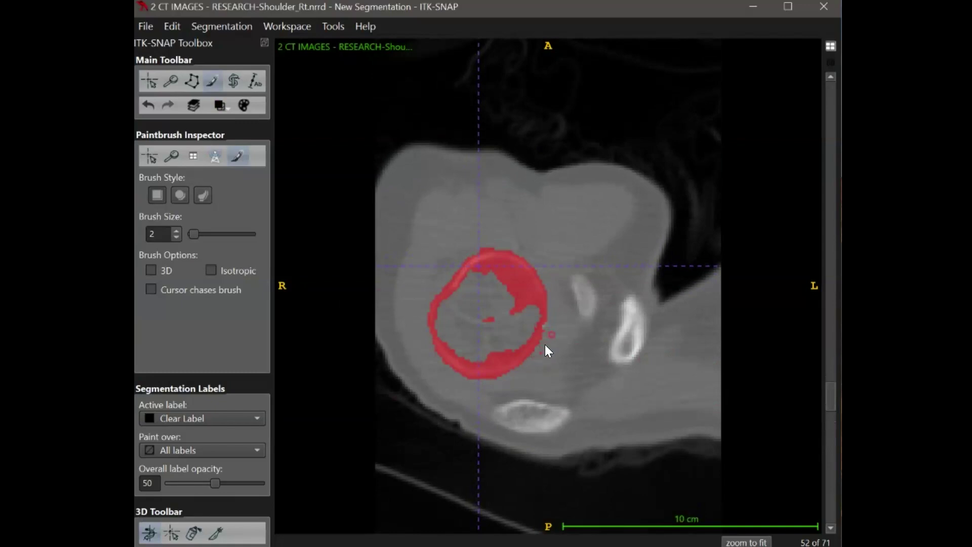
{"action": "left_click", "coordinate": [237, 418]}
{"action": "key", "text": "Down"}
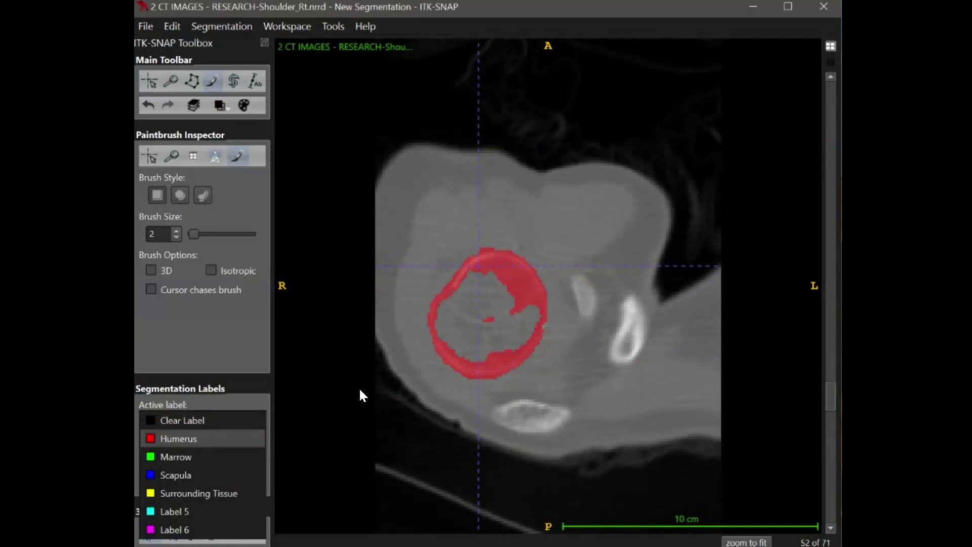
{"action": "key", "text": "Return"}
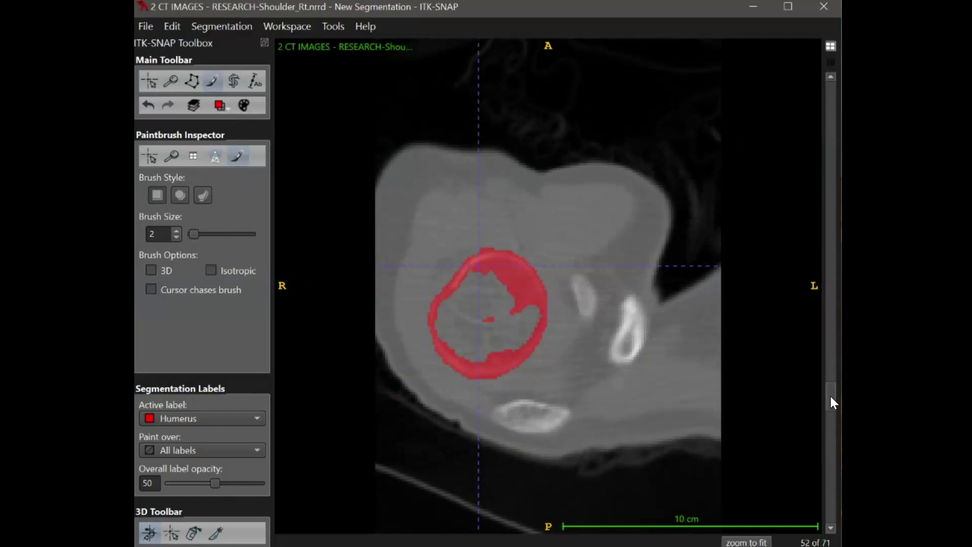
{"action": "left_click_drag", "start_coordinate": [831, 397], "coordinate": [832, 379]}
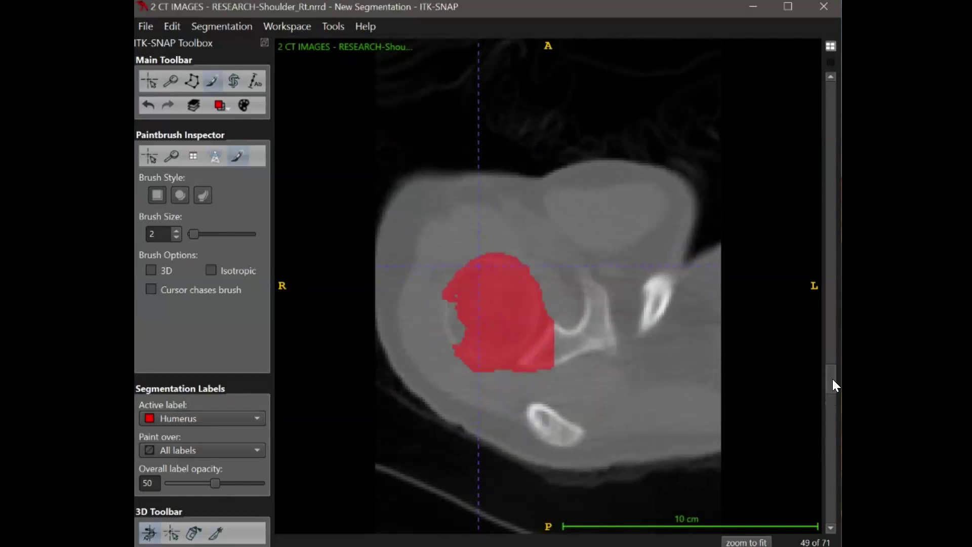
Erase the remaining scapula bleed on the next slice and return to the Humerus label.
{"action": "left_click", "coordinate": [250, 419]}
{"action": "left_click", "coordinate": [211, 405]}
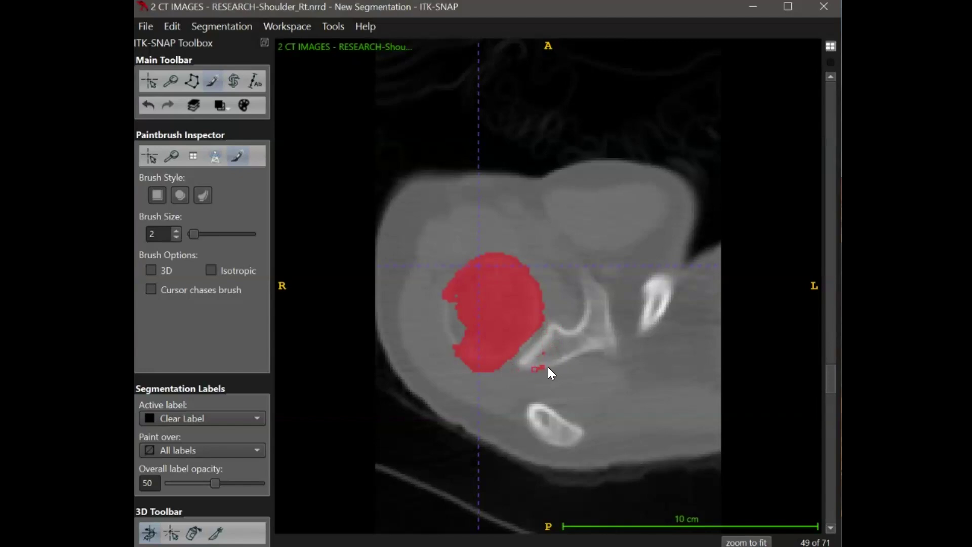
{"action": "scroll", "coordinate": [541, 352], "scroll_direction": "down", "scroll_amount": 9}
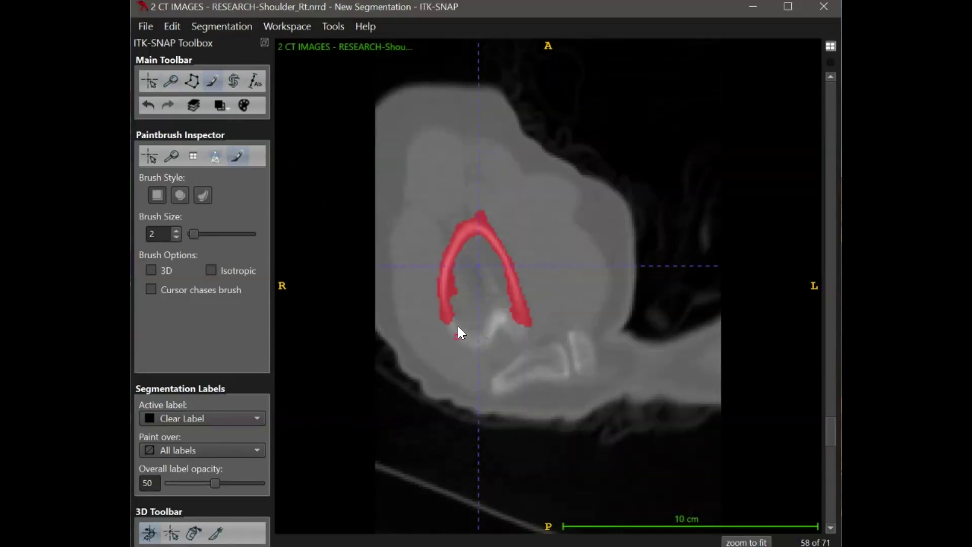
{"action": "left_click", "coordinate": [256, 418]}
{"action": "left_click", "coordinate": [202, 430]}
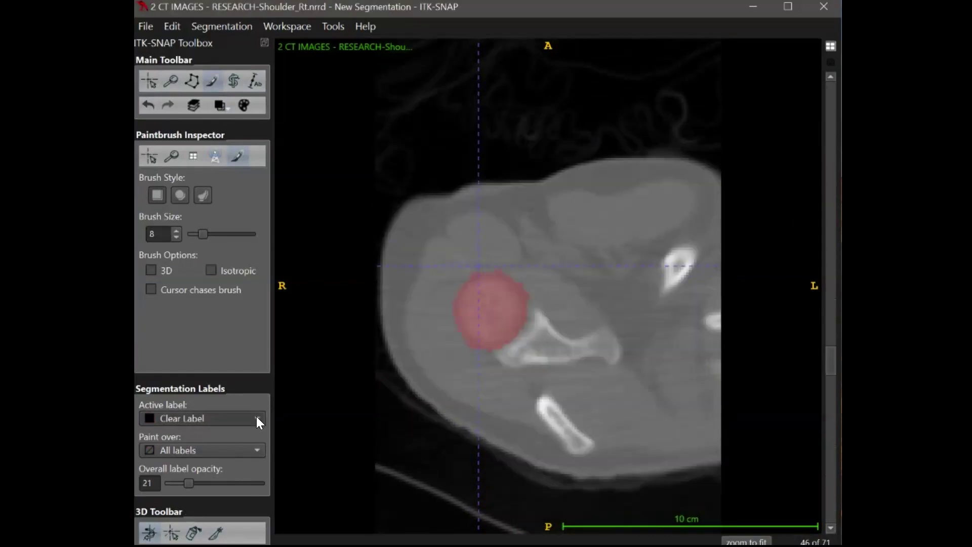
Select the Scapula label and shrink the brush size to 4.
{"action": "left_click", "coordinate": [255, 417]}
{"action": "left_click", "coordinate": [189, 473]}
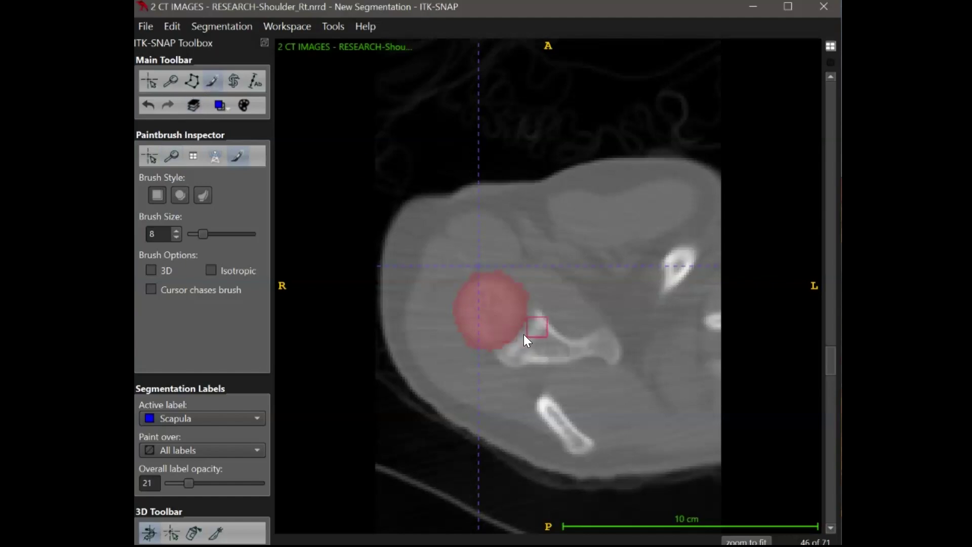
{"action": "left_click_drag", "start_coordinate": [206, 234], "coordinate": [198, 233]}
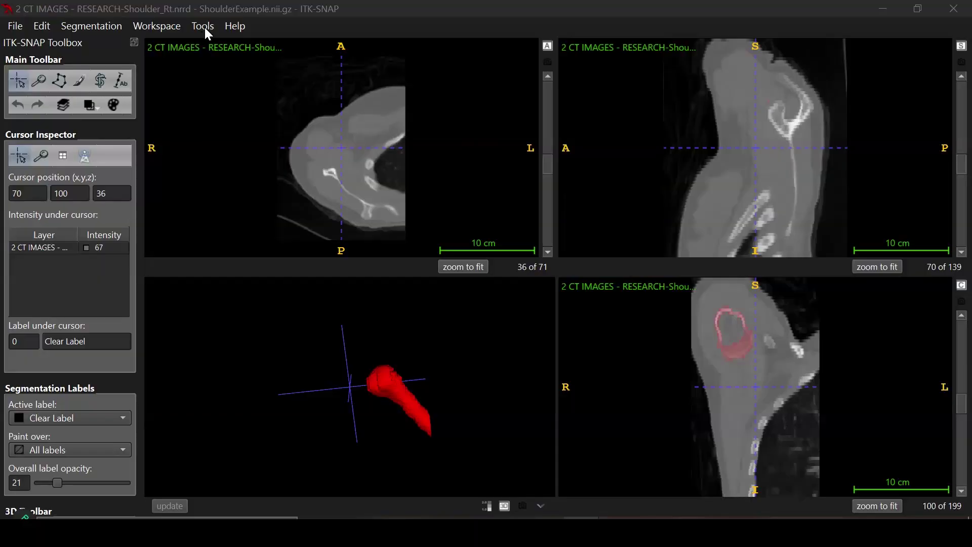
Export the Humerus label as an STL surface mesh named Humerus3D.stl.
{"action": "left_click", "coordinate": [92, 25]}
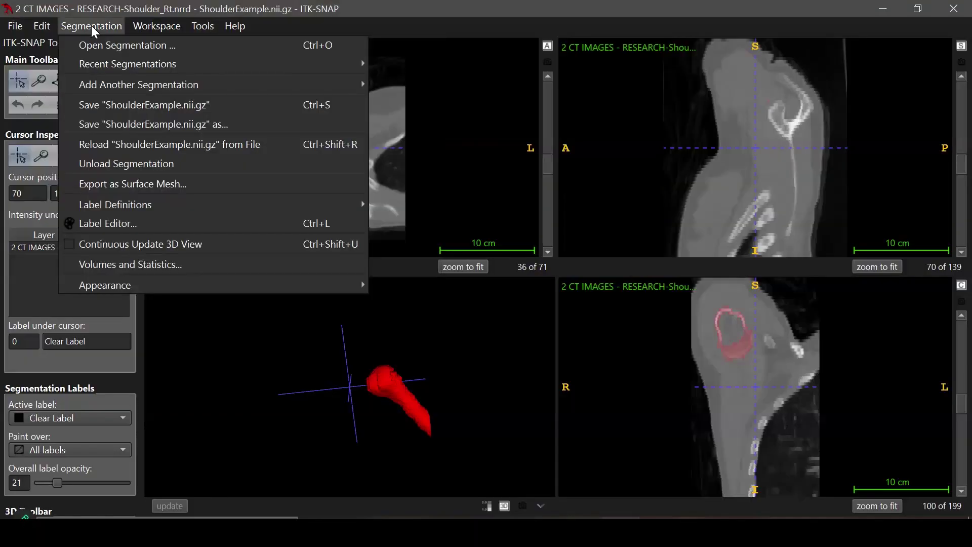
{"action": "left_click", "coordinate": [136, 183]}
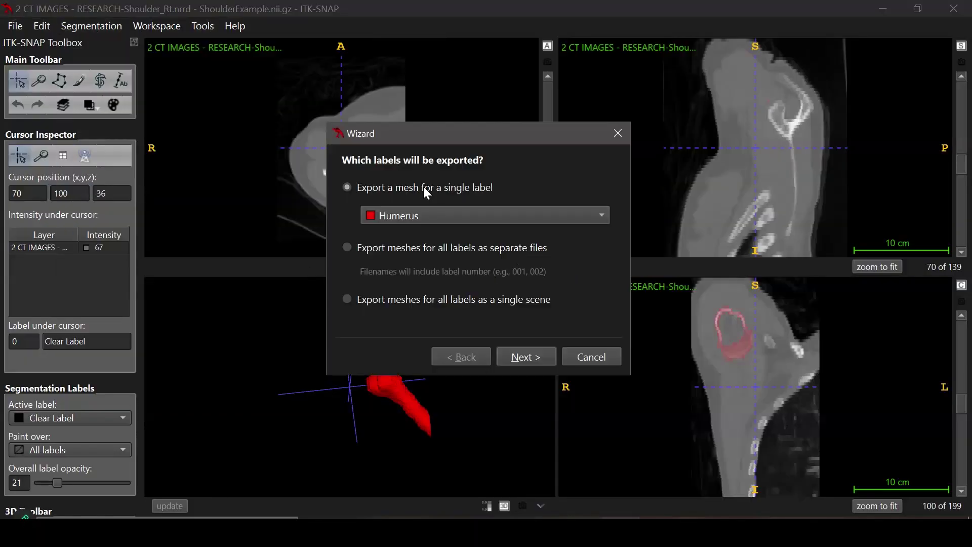
{"action": "left_click", "coordinate": [536, 355]}
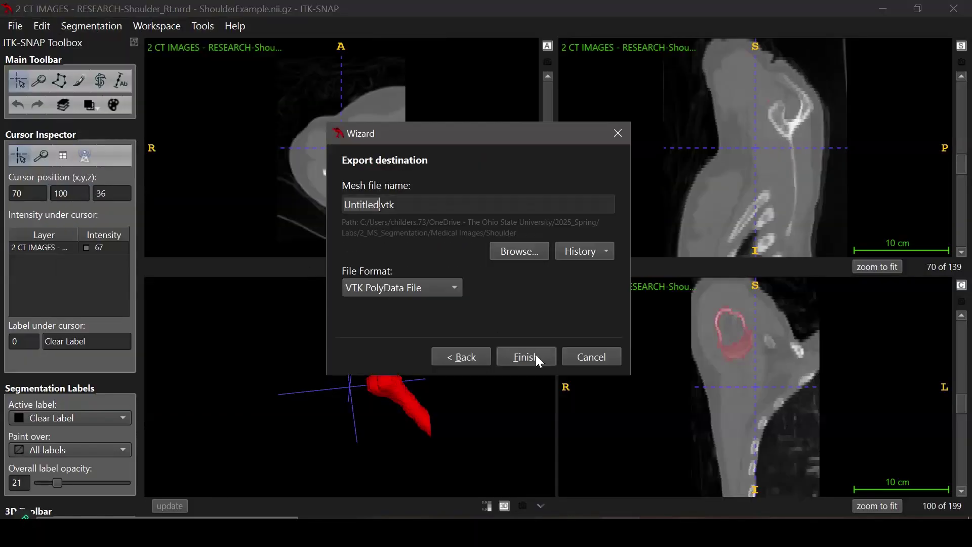
{"action": "left_click", "coordinate": [447, 209]}
{"action": "key", "text": "Left"}
{"action": "key", "text": "Left"}
{"action": "key", "text": "Left"}
{"action": "key", "text": "Left"}
{"action": "key", "text": "BackSpace"}
{"action": "key", "text": "BackSpace"}
{"action": "type", "text": "us-3D"}
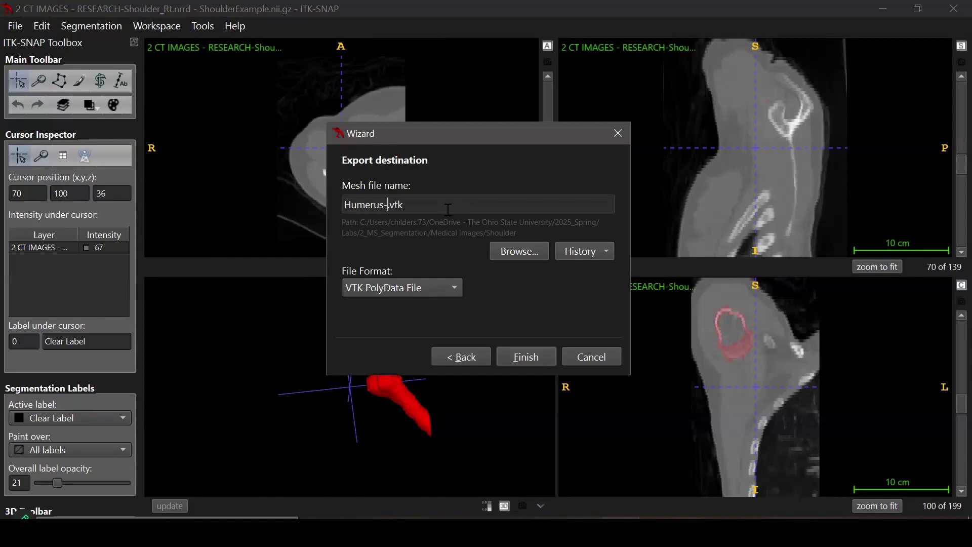
{"action": "key", "text": "Left"}
{"action": "key", "text": "Left"}
{"action": "key", "text": "BackSpace"}
{"action": "left_click", "coordinate": [524, 358]}
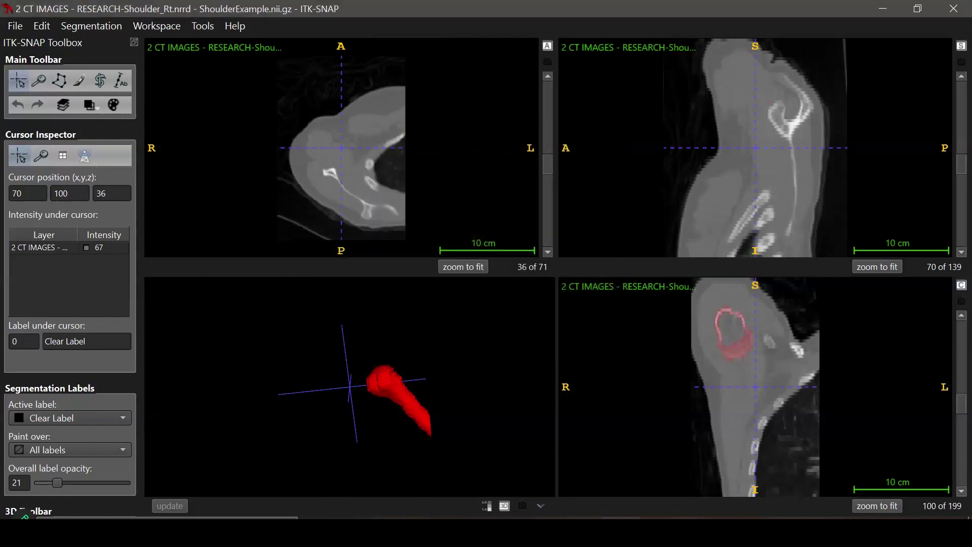
On axial slice 54, draw a ruler line across the humerus with the Annotation tool.
{"action": "left_click", "coordinate": [547, 200]}
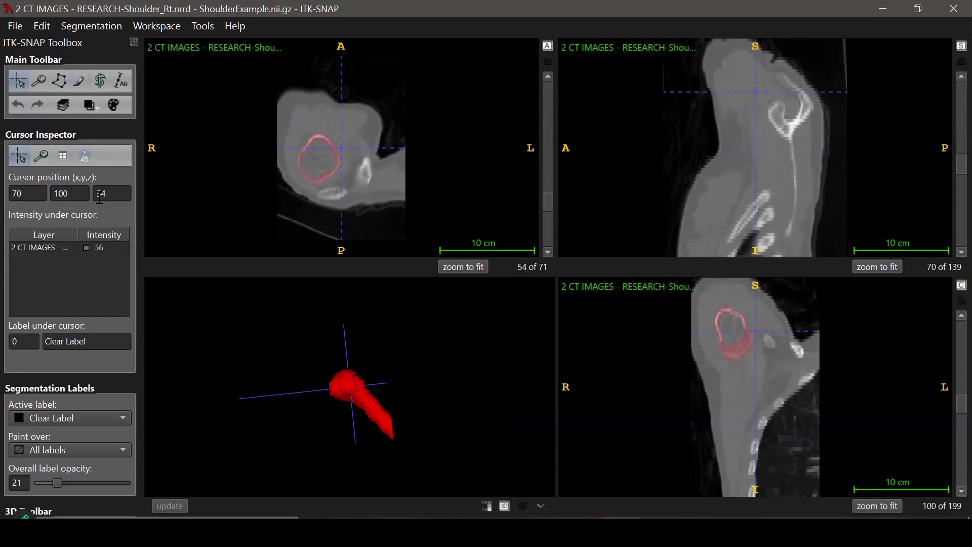
{"action": "left_click", "coordinate": [120, 82]}
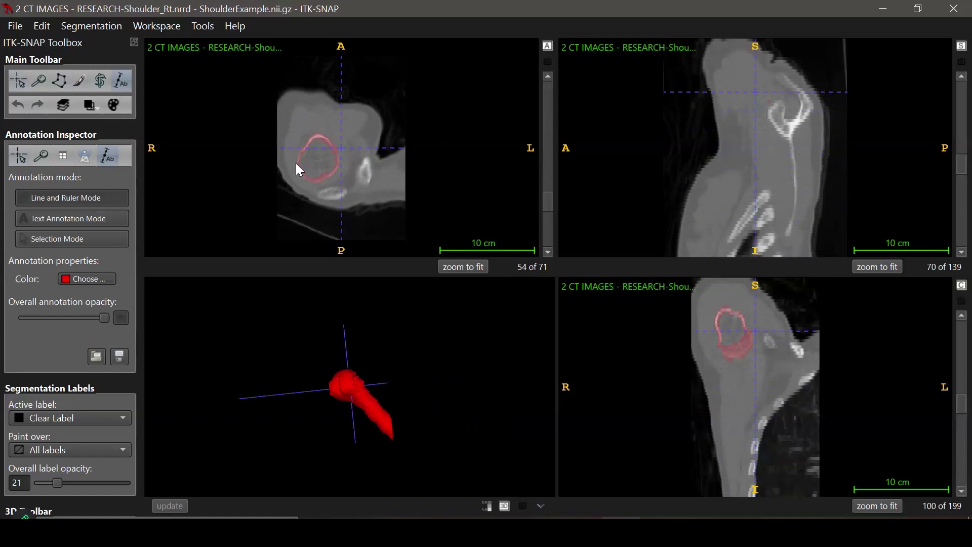
{"action": "left_click_drag", "start_coordinate": [297, 164], "coordinate": [322, 161]}
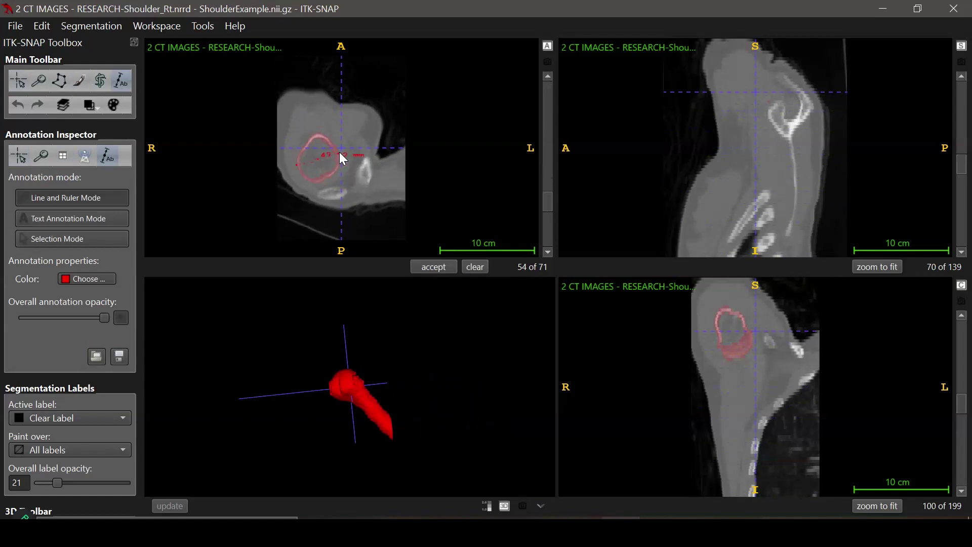
Accept the ruler, then measure 49.599 mm between two humerus head points in Onshape.
{"action": "key", "text": "Return"}
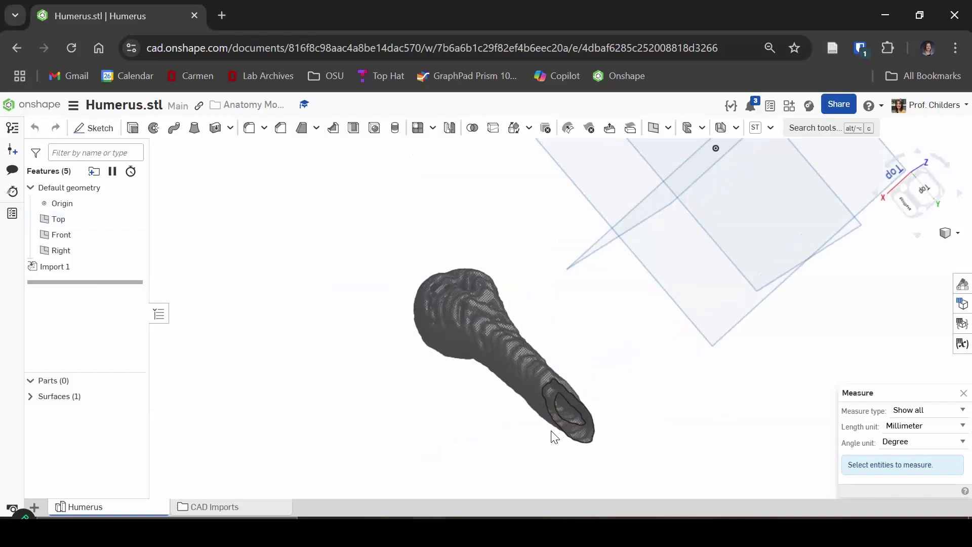
{"action": "right_click_drag", "start_coordinate": [555, 436], "coordinate": [791, 322]}
{"action": "left_click", "coordinate": [963, 393]}
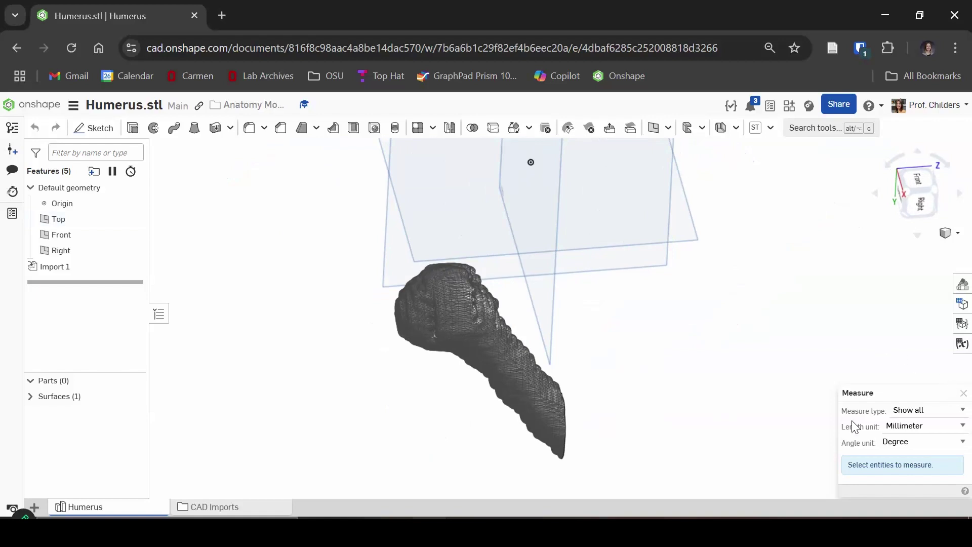
{"action": "left_click", "coordinate": [917, 490]}
{"action": "left_click", "coordinate": [472, 270]}
{"action": "left_click", "coordinate": [399, 333]}
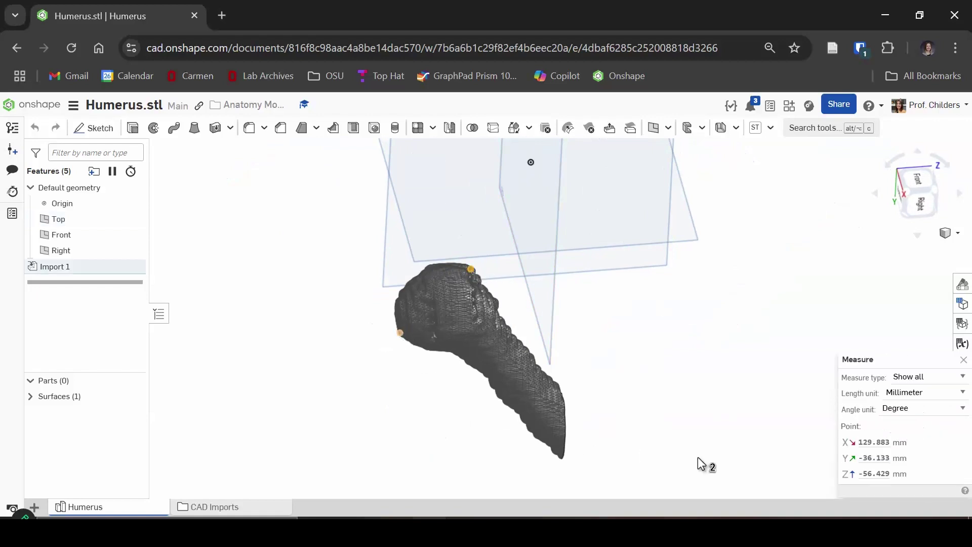